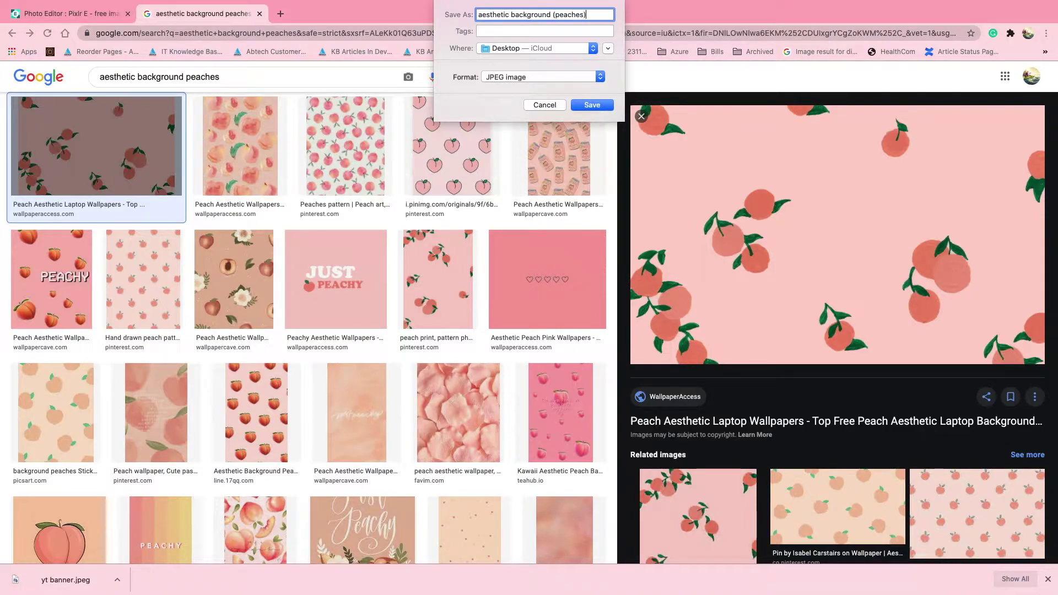
# - Save the peach wallpaper to the Desktop as "aesthetic background (peaches)" in JPEG format and add it to the Pixlr banner as an image layer
pyautogui.click(592, 105)
pyautogui.click(87, 15)
pyautogui.click(108, 70)
pyautogui.click(136, 122)
pyautogui.click(455, 46)
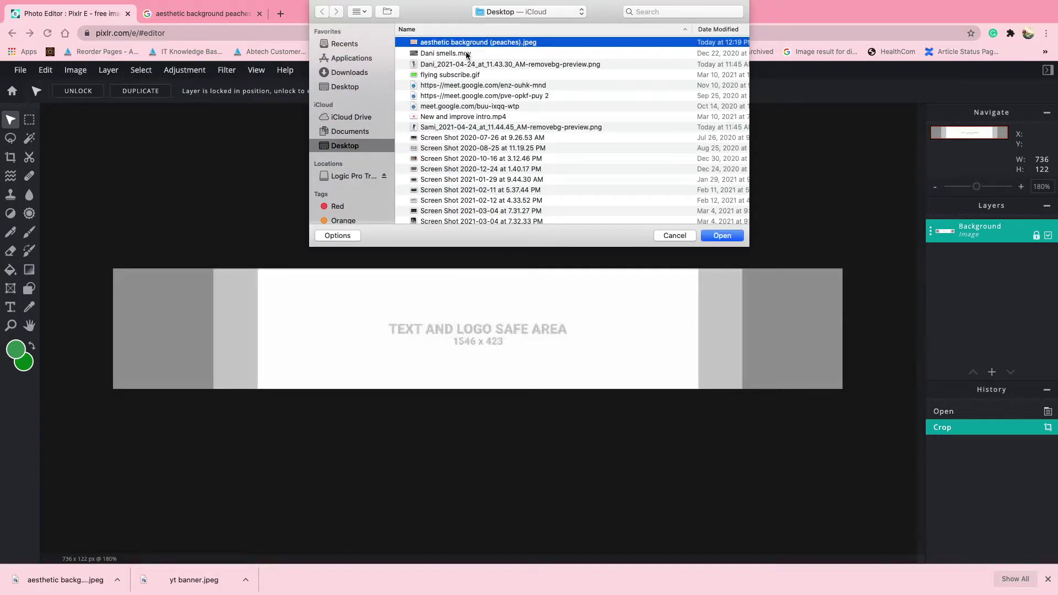
pyautogui.click(729, 239)
# - Scale the peach image down to about 389 × 243 and position it at about X 0, Y -110 to cover the banner's left half
pyautogui.moveTo(468, 279); pyautogui.dragTo(866, 534)
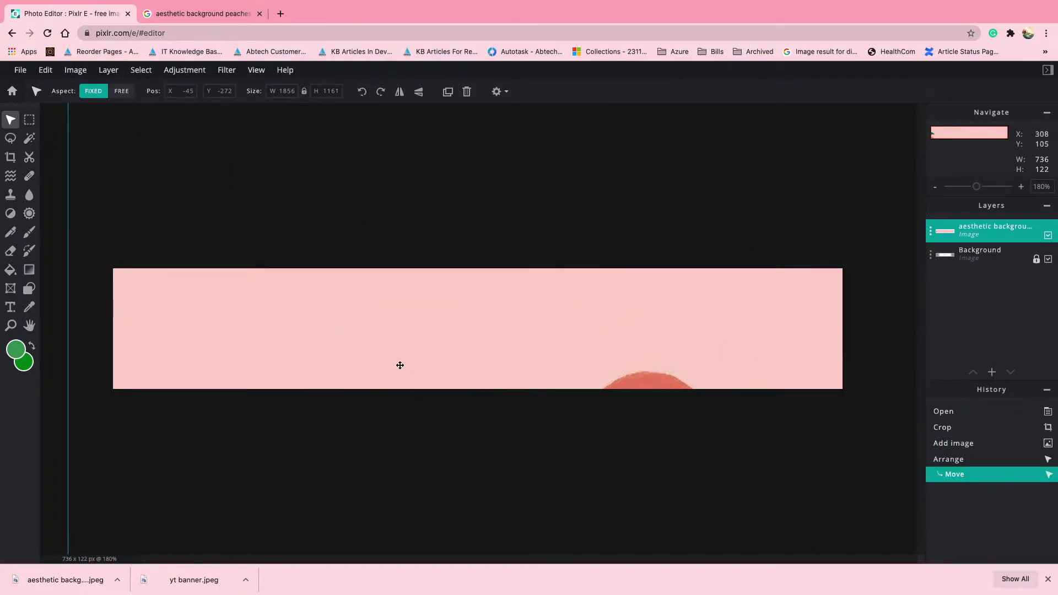
pyautogui.moveTo(231, 294); pyautogui.dragTo(541, 463)
pyautogui.moveTo(335, 236); pyautogui.dragTo(623, 470)
pyautogui.moveTo(670, 467); pyautogui.dragTo(319, 227)
pyautogui.moveTo(255, 167); pyautogui.dragTo(640, 468)
pyautogui.moveTo(686, 482); pyautogui.dragTo(356, 245)
pyautogui.moveTo(312, 173); pyautogui.dragTo(350, 174)
pyautogui.moveTo(548, 342); pyautogui.dragTo(322, 329)
pyautogui.moveTo(601, 469); pyautogui.dragTo(499, 400)
# - Duplicate the peach layer and move the copy to about X 356, Y -105 to cover the rest of the banner
pyautogui.rightClick(467, 338)
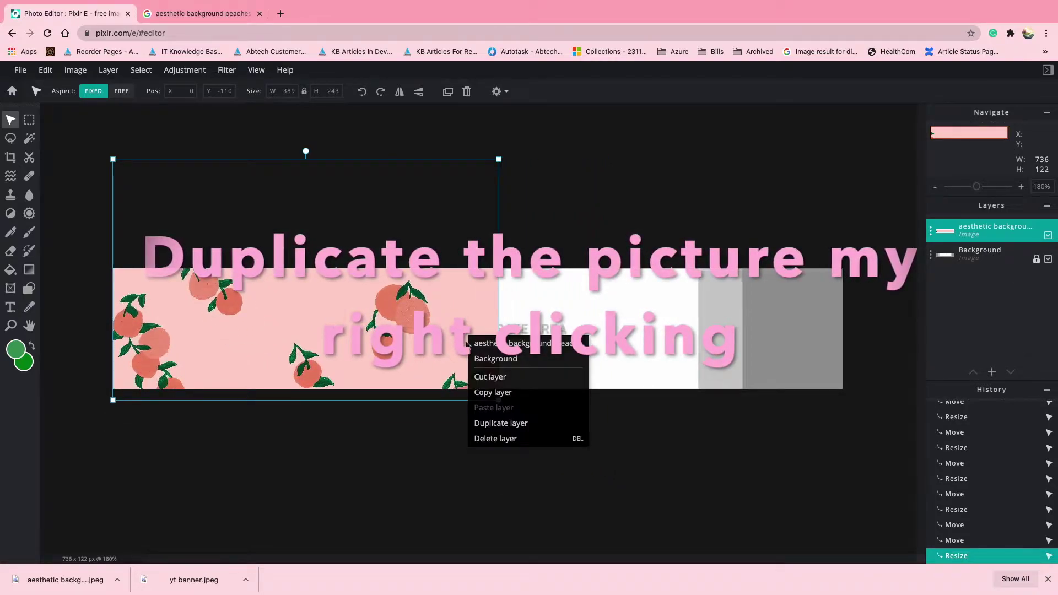
pyautogui.click(500, 423)
pyautogui.moveTo(355, 299); pyautogui.dragTo(708, 302)
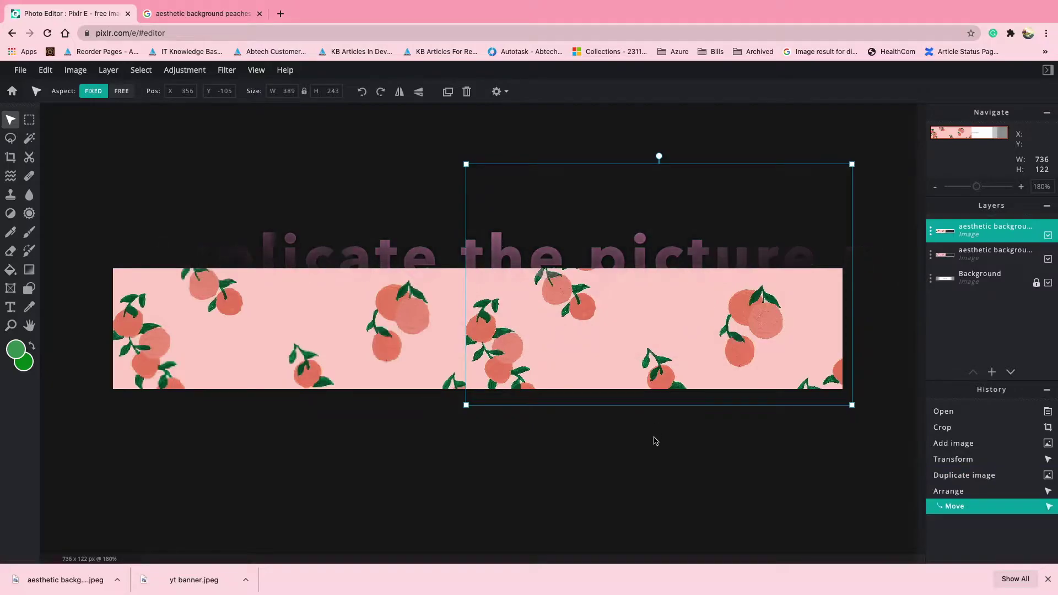
pyautogui.click(655, 440)
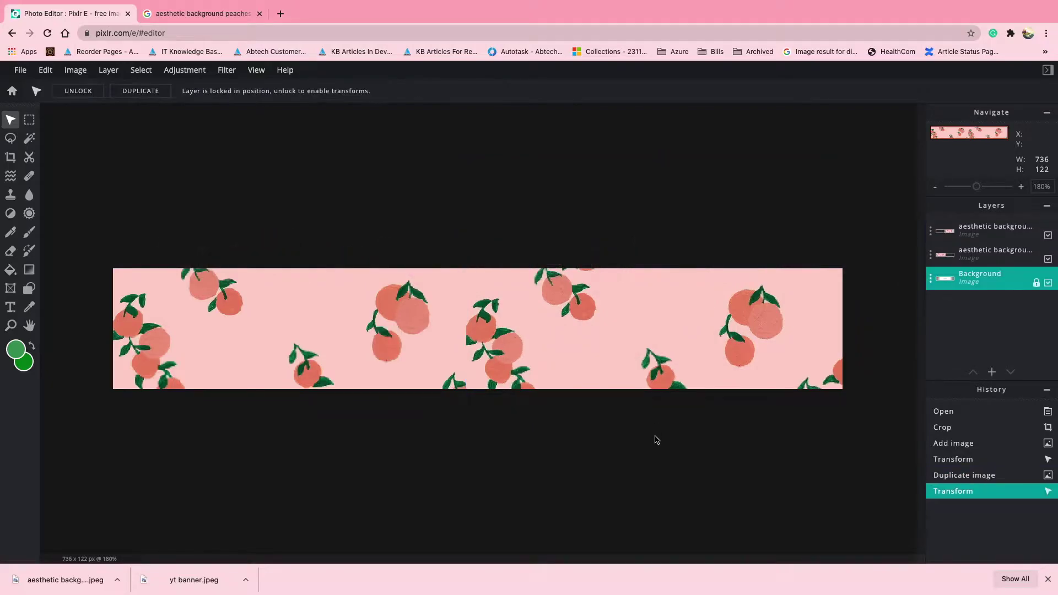
# - Add the text "Banana Crazy sisters" and move its layer above the two peach image layers
pyautogui.click(7, 308)
pyautogui.click(82, 91)
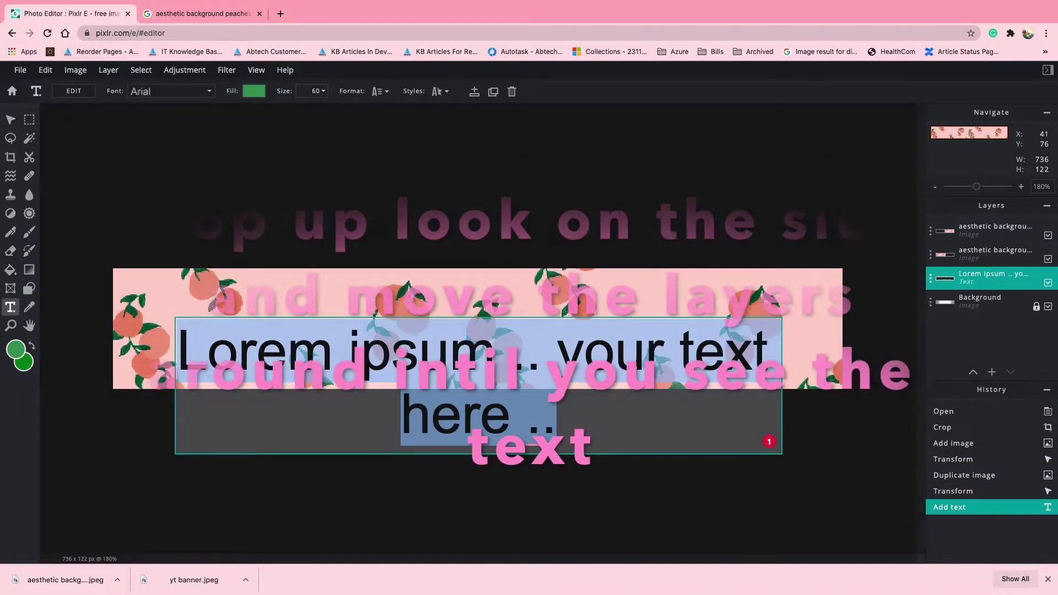
pyautogui.press('BackSpace')
pyautogui.write('Banana Crazy sisters')
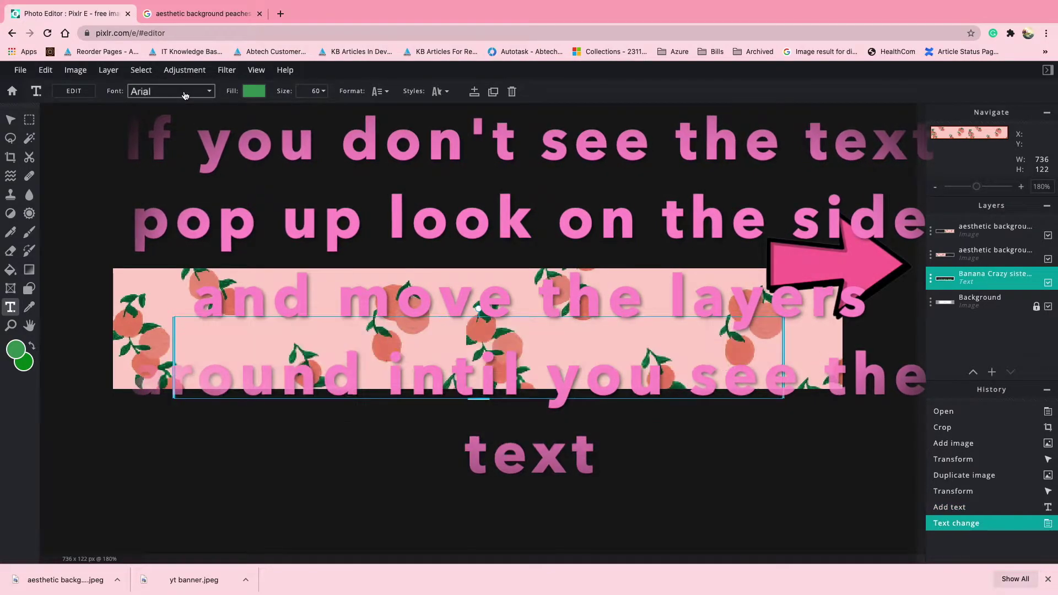
pyautogui.moveTo(967, 281); pyautogui.dragTo(967, 231)
# - Restyle the banner text with a brush-lettered font and black fill, and move it up to the banner's vertical middle
pyautogui.click(203, 97)
pyautogui.click(190, 275)
pyautogui.click(255, 93)
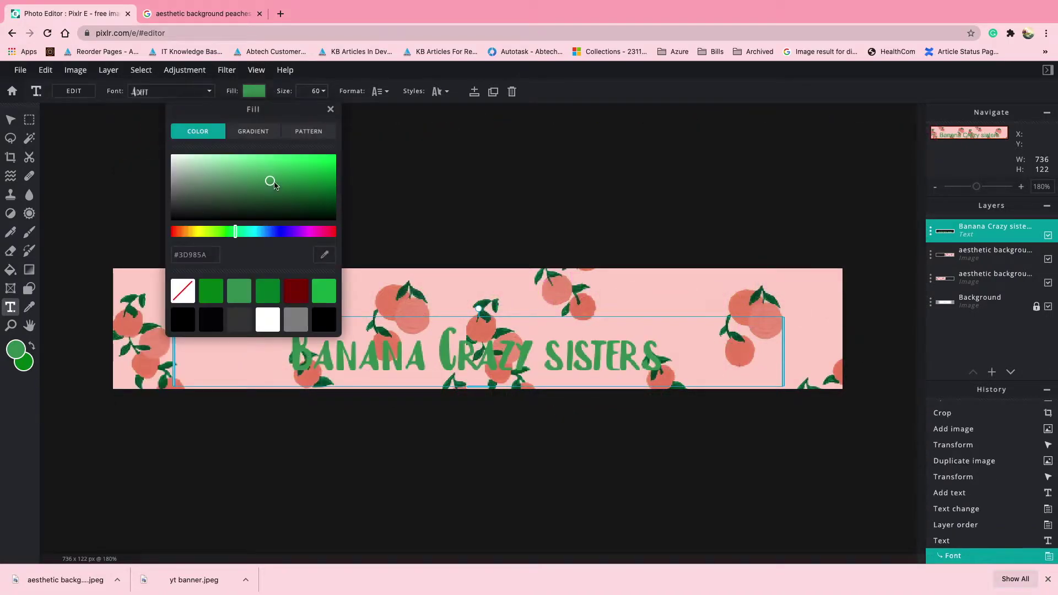
pyautogui.moveTo(275, 183); pyautogui.dragTo(304, 225)
pyautogui.moveTo(503, 327); pyautogui.dragTo(502, 309)
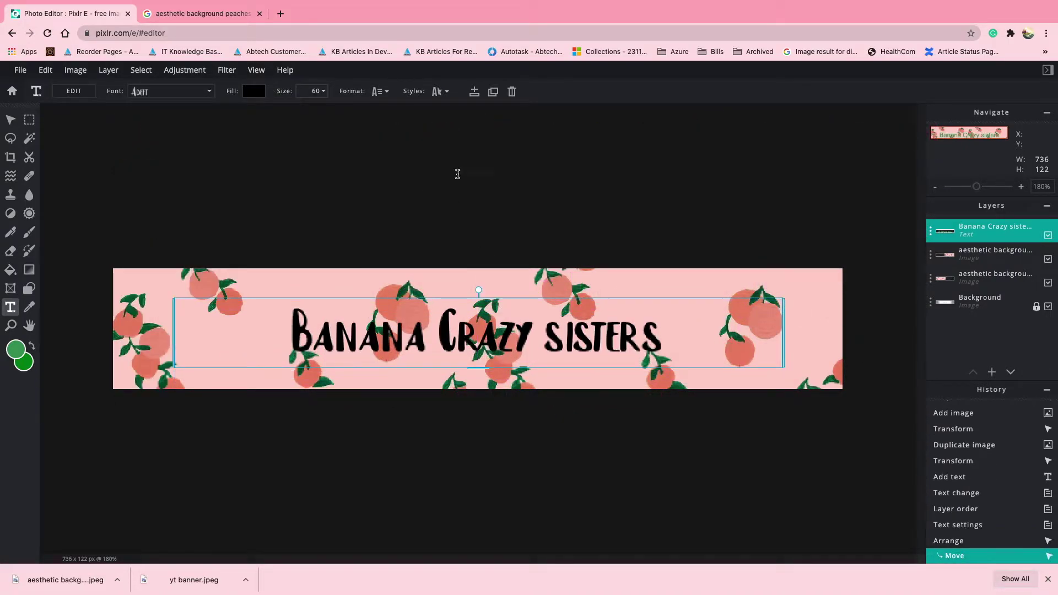
# - Give the banner text a pink #FFA4A4 outline with size 100
pyautogui.click(438, 92)
pyautogui.click(487, 184)
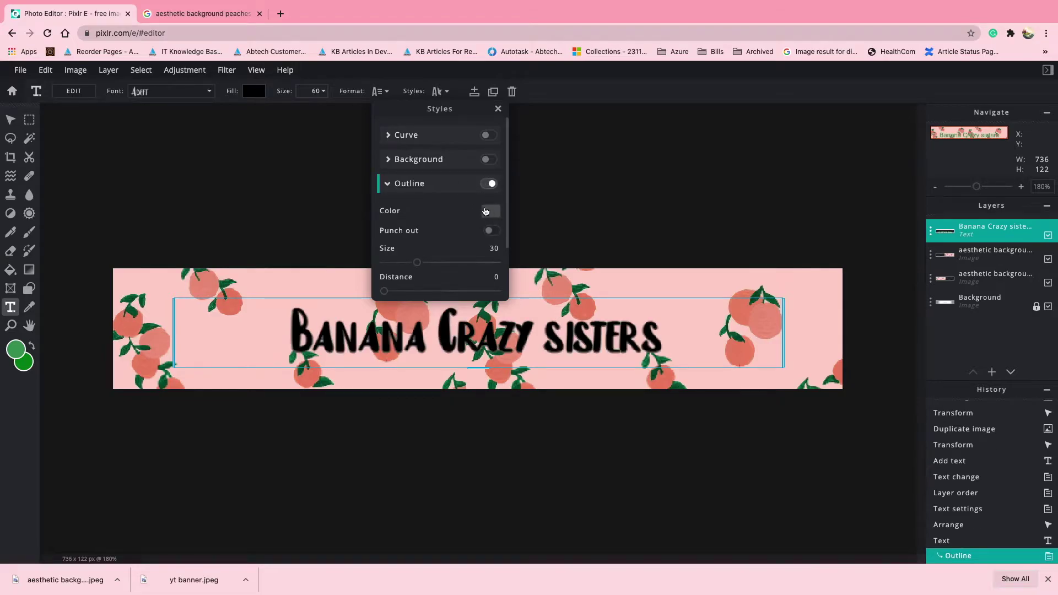
pyautogui.click(484, 211)
pyautogui.click(453, 241)
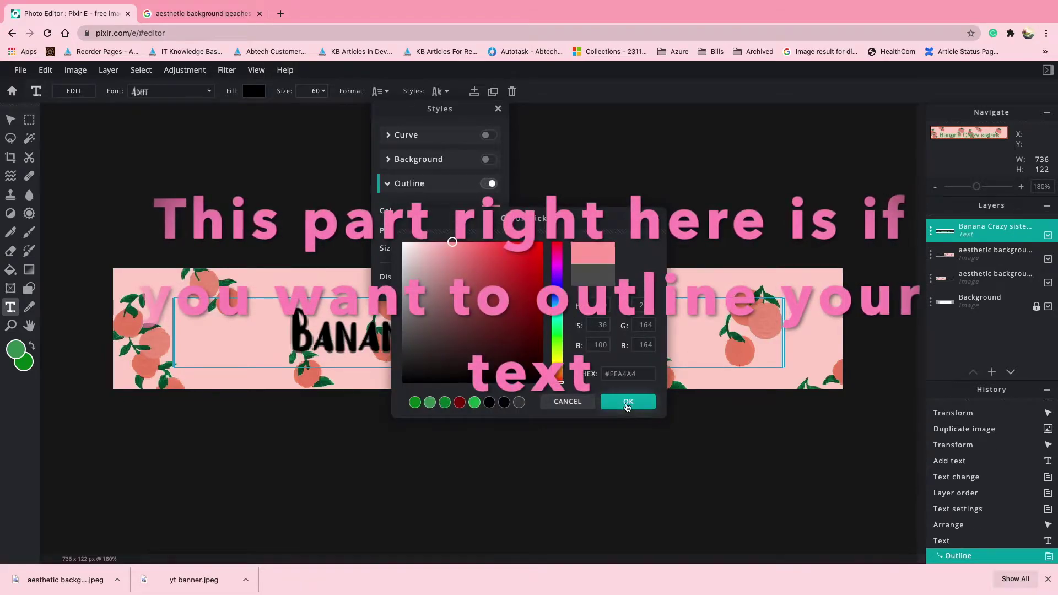
pyautogui.click(629, 402)
pyautogui.moveTo(425, 263); pyautogui.dragTo(497, 263)
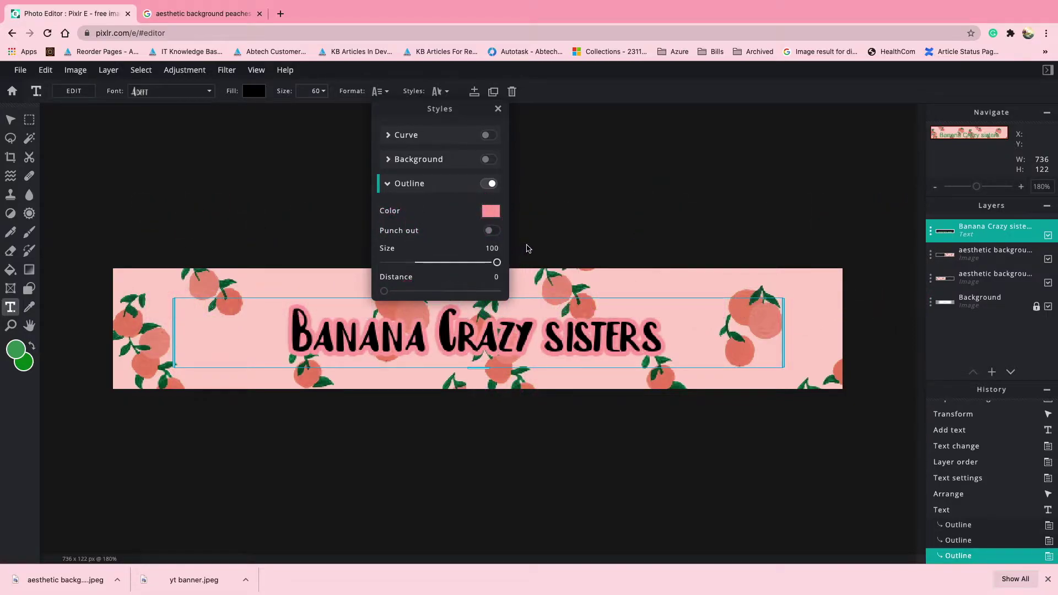
pyautogui.click(533, 202)
# - Add the black-haired avatar cutout (the 11.44.45 AM removebg-preview PNG) as an image layer and move it to the top of the layer stack
pyautogui.click(112, 73)
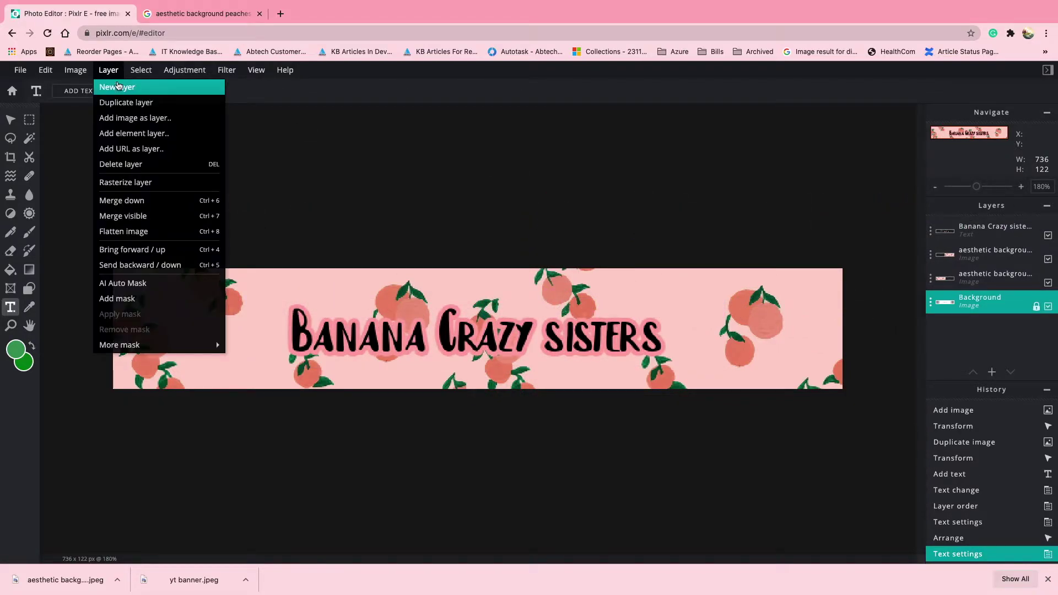
pyautogui.click(125, 117)
pyautogui.click(725, 236)
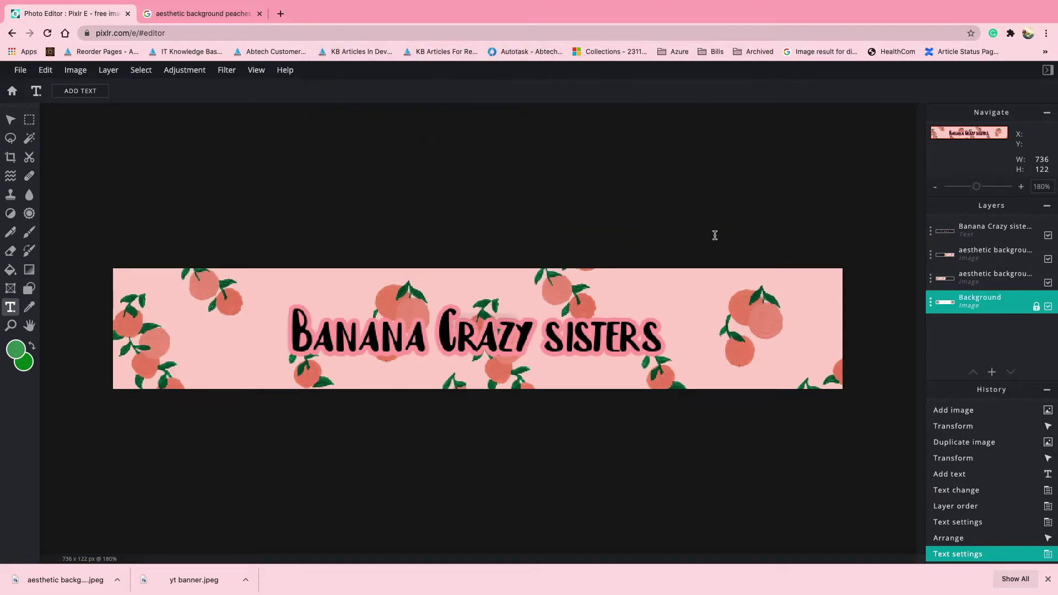
pyautogui.moveTo(978, 302); pyautogui.dragTo(977, 231)
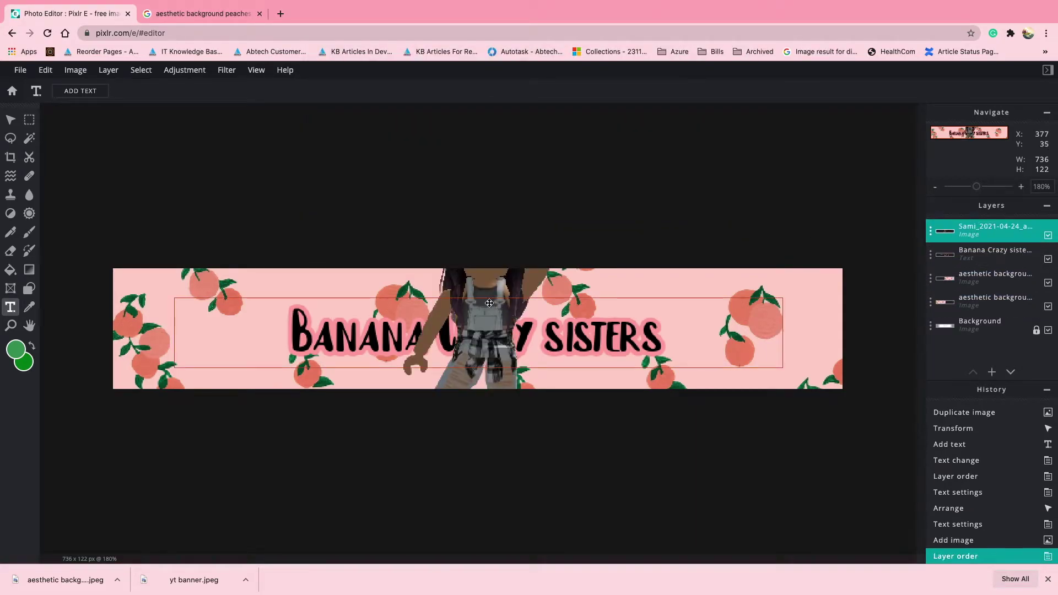
# - Scale the black-haired avatar down to about 143 × 165 and place it at the right end of the banner
pyautogui.press('v')
pyautogui.moveTo(347, 179); pyautogui.dragTo(694, 306)
pyautogui.moveTo(733, 340); pyautogui.dragTo(738, 304)
# - Add the pink-haired avatar cutout (the 11.43.30 AM removebg-preview PNG) as another image layer
pyautogui.click(109, 70)
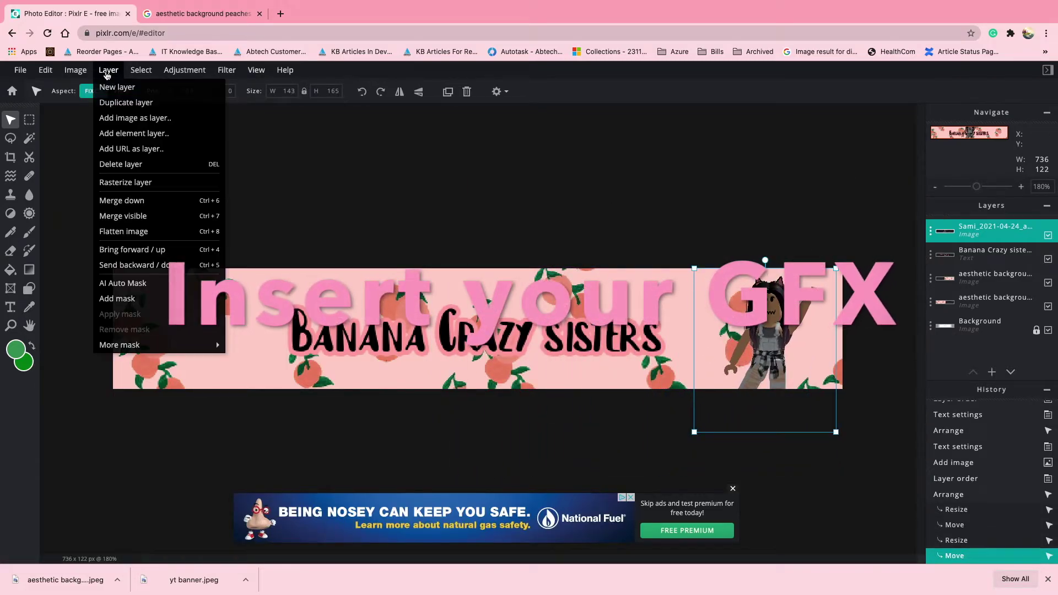
pyautogui.click(137, 120)
pyautogui.click(510, 62)
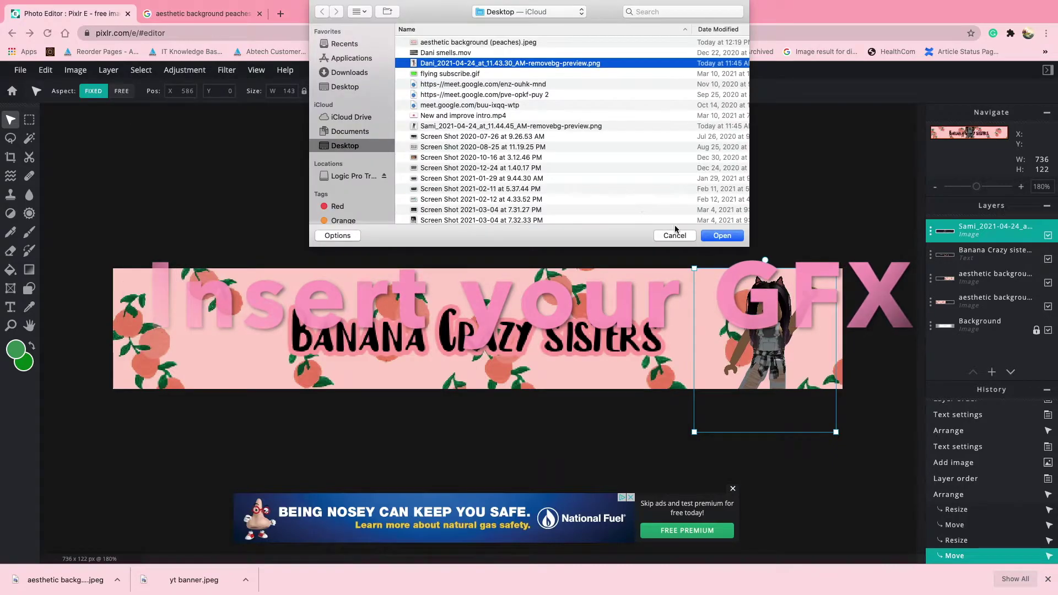
pyautogui.click(722, 236)
# - Scale the pink-haired avatar down to about 127 × 166 and place it at the left end of the banner
pyautogui.moveTo(396, 321); pyautogui.dragTo(397, 321)
pyautogui.moveTo(364, 241); pyautogui.dragTo(567, 503)
pyautogui.click(733, 489)
pyautogui.moveTo(665, 526); pyautogui.dragTo(444, 259)
pyautogui.moveTo(348, 237); pyautogui.dragTo(373, 269)
pyautogui.moveTo(397, 278); pyautogui.dragTo(140, 291)
pyautogui.moveTo(165, 312); pyautogui.dragTo(149, 286)
pyautogui.click(631, 138)
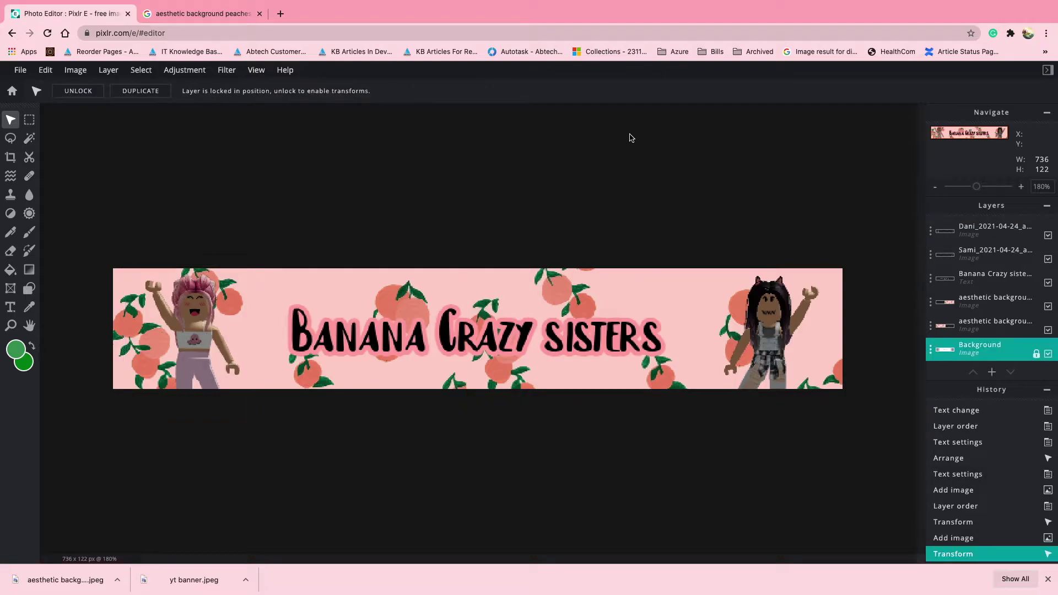
# - Apply an Outline filter of size 3 to the black-haired avatar, using the pink sampled from the text outline
pyautogui.click(779, 319)
pyautogui.click(227, 72)
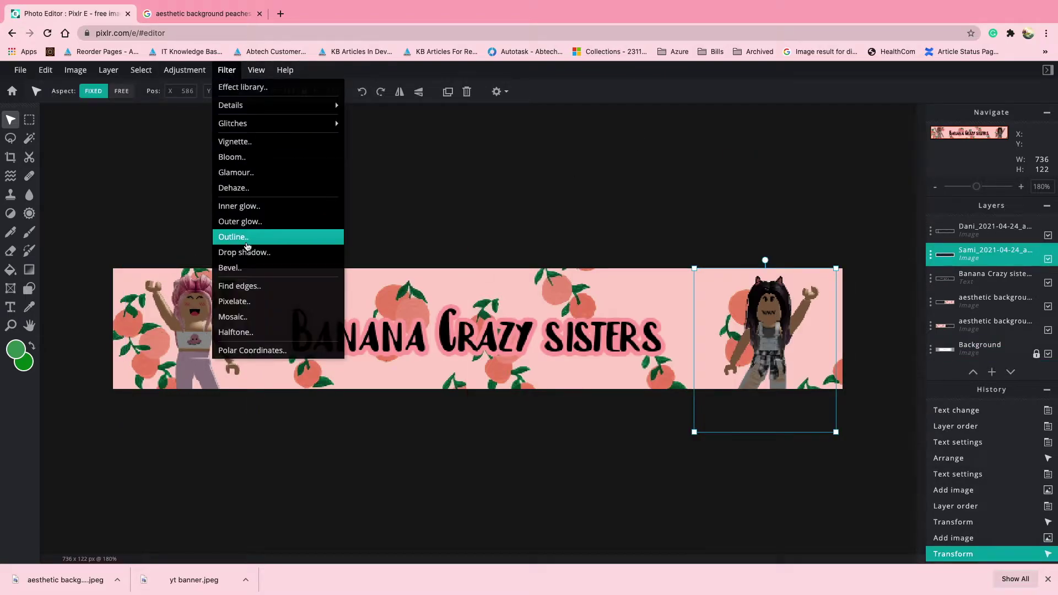
pyautogui.click(243, 241)
pyautogui.click(591, 265)
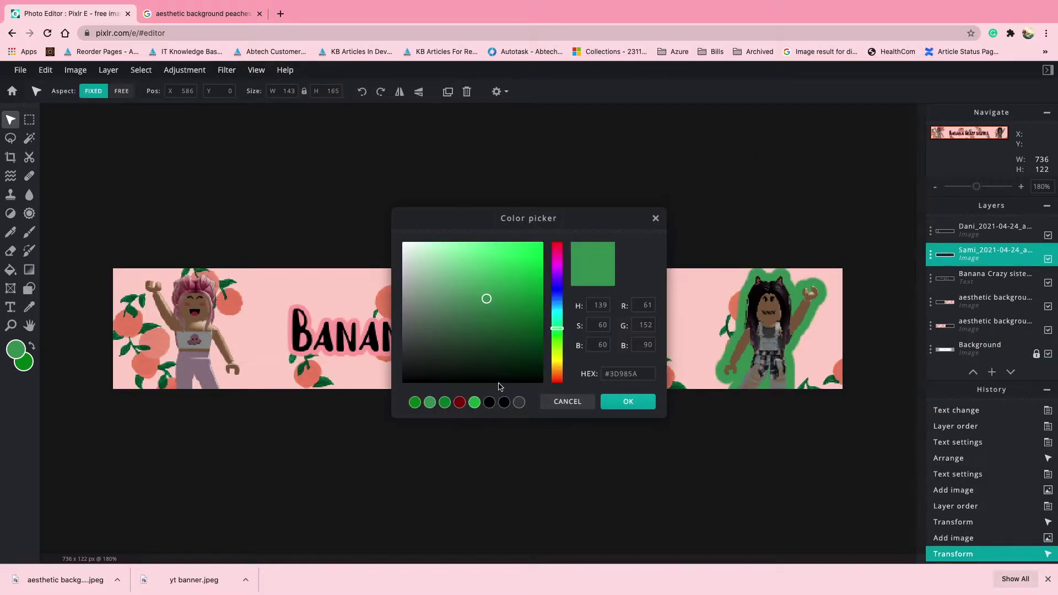
pyautogui.click(356, 355)
pyautogui.click(639, 403)
pyautogui.moveTo(472, 306); pyautogui.dragTo(465, 304)
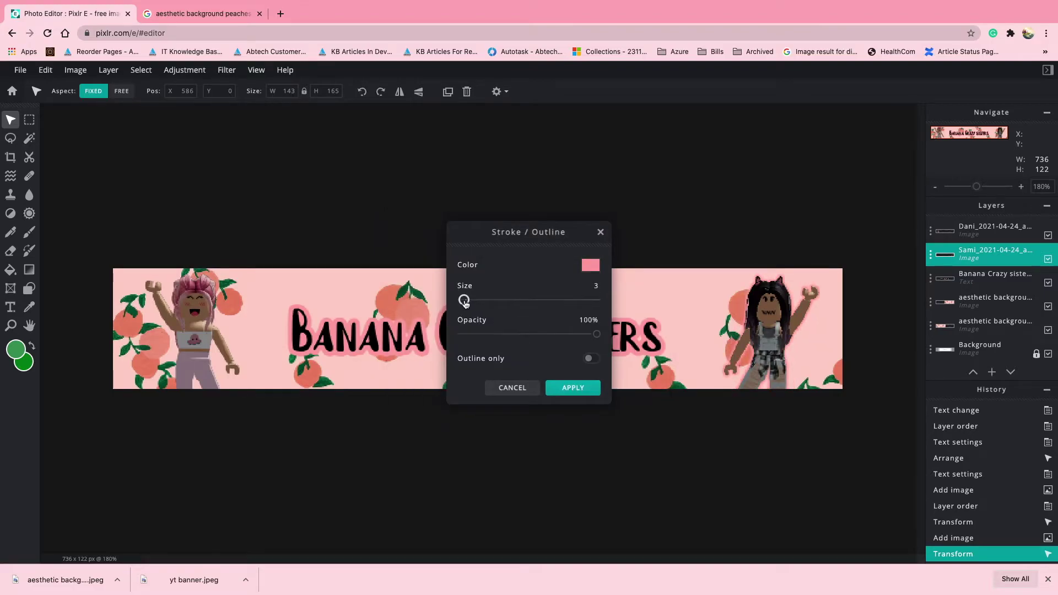
pyautogui.click(572, 388)
# - Apply a pink #FFA4A4 Outline filter of size 4 to the pink-haired avatar, sampling the colour from the other avatar's outline
pyautogui.click(188, 330)
pyautogui.click(226, 70)
pyautogui.click(241, 239)
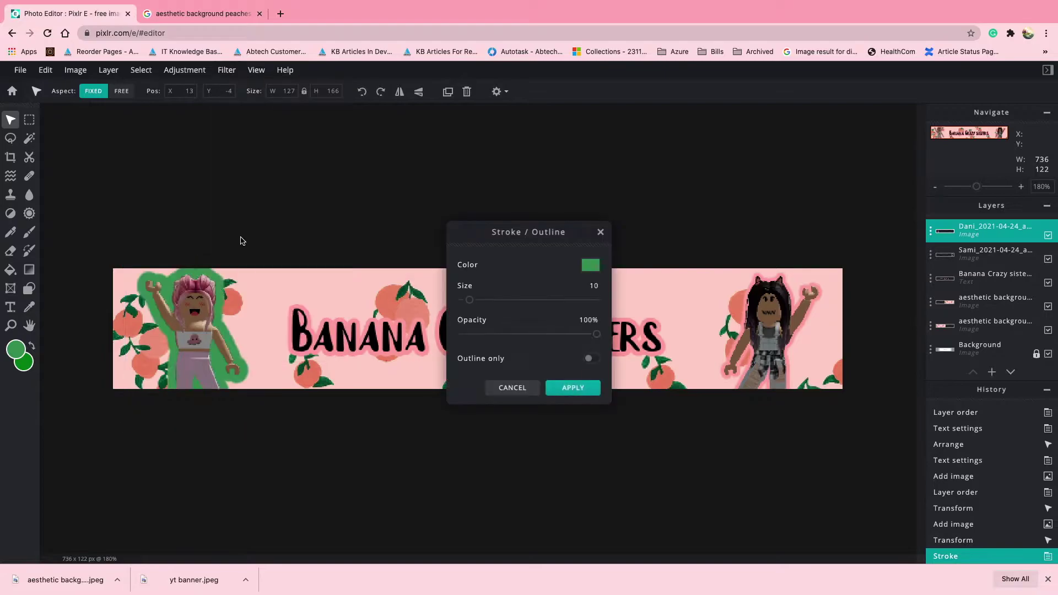
pyautogui.click(588, 266)
pyautogui.click(745, 315)
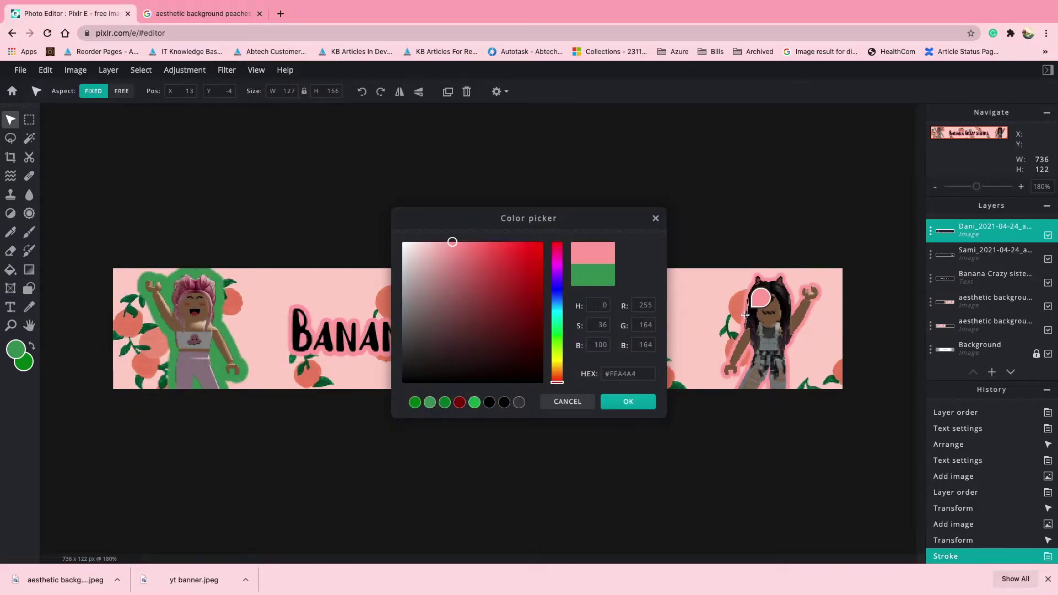
pyautogui.click(624, 403)
pyautogui.moveTo(469, 302); pyautogui.dragTo(464, 303)
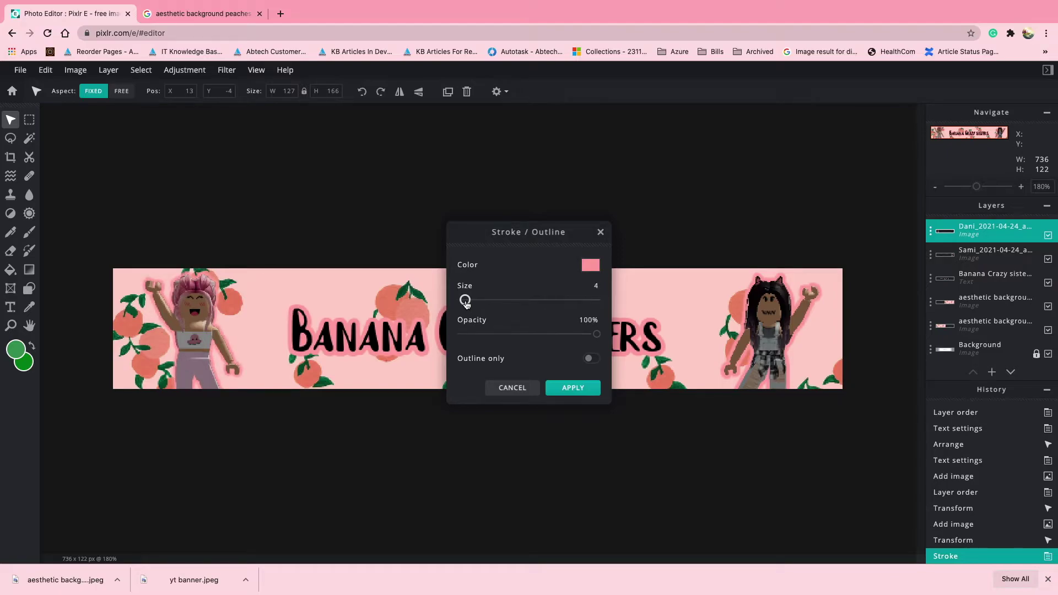
pyautogui.click(573, 388)
pyautogui.click(469, 451)
# - Thicken the pink-haired avatar's outline with a second Outline filter in pink #FEA3A2 at size 6
pyautogui.click(209, 339)
pyautogui.click(227, 70)
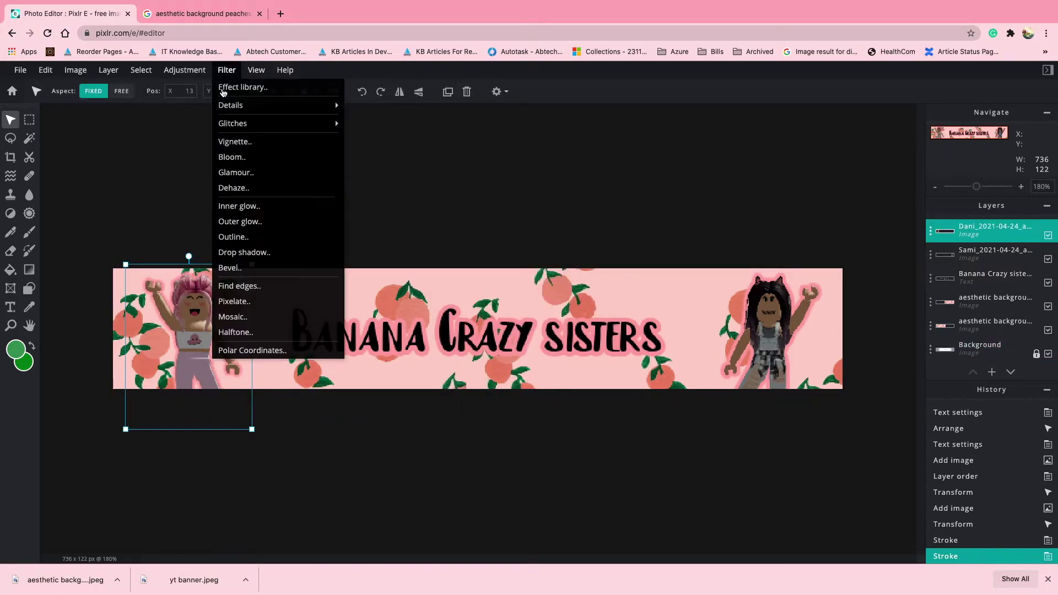
pyautogui.click(238, 236)
pyautogui.click(587, 263)
pyautogui.click(745, 309)
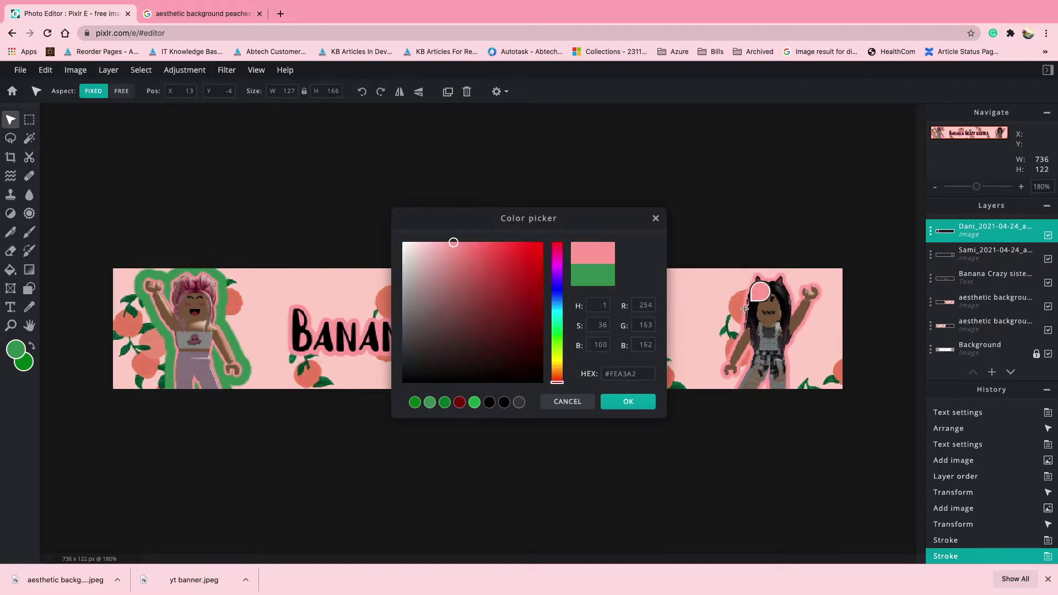
pyautogui.click(623, 402)
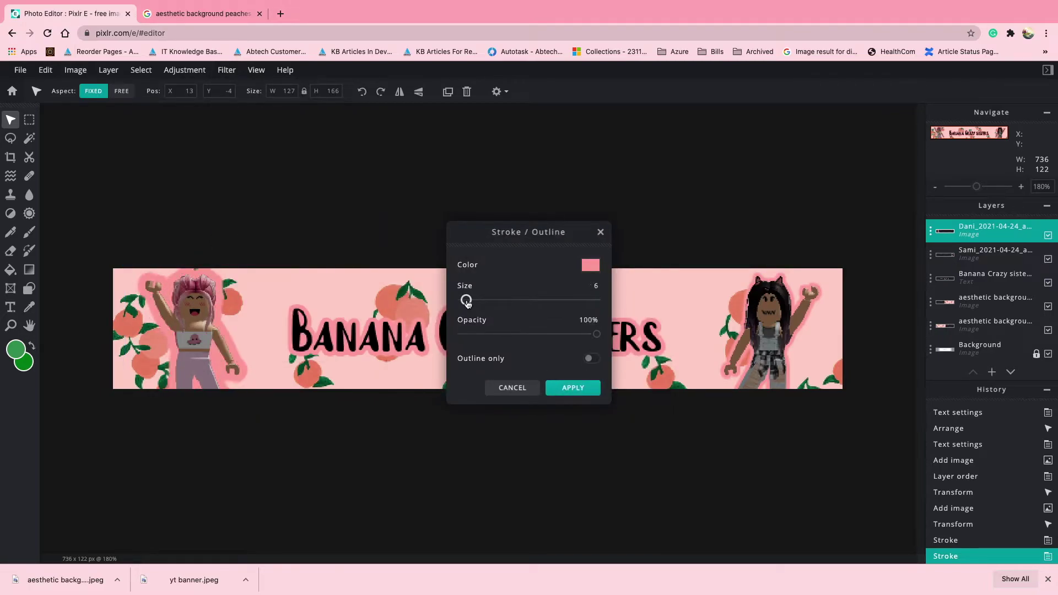
pyautogui.click(573, 388)
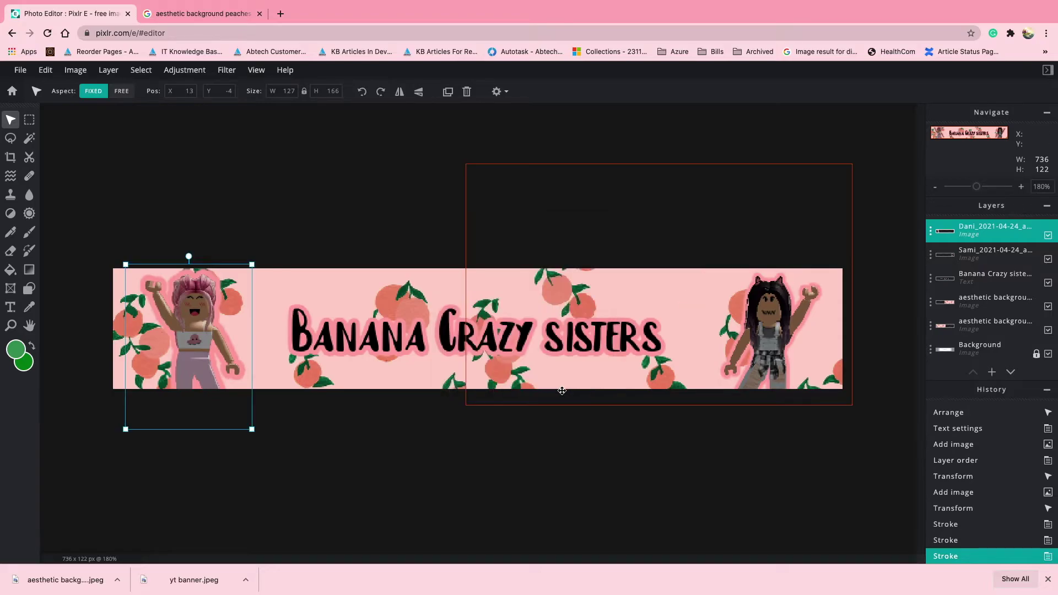
# - Thicken the black-haired avatar's outline with a second size 4 Outline filter, using the pink sampled from the other avatar's outline
pyautogui.click(772, 352)
pyautogui.click(227, 70)
pyautogui.click(245, 157)
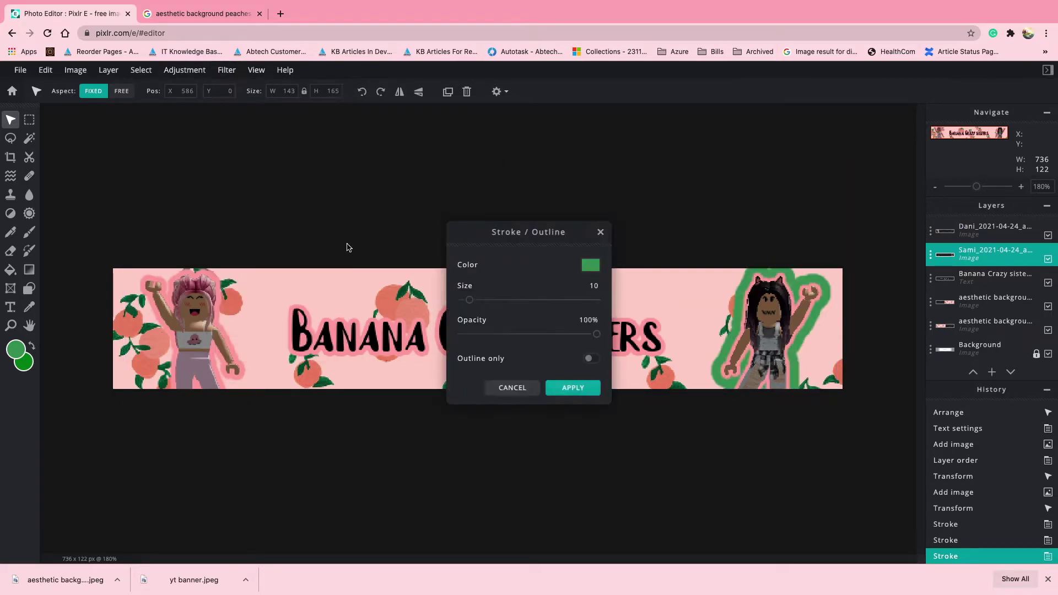
pyautogui.click(589, 264)
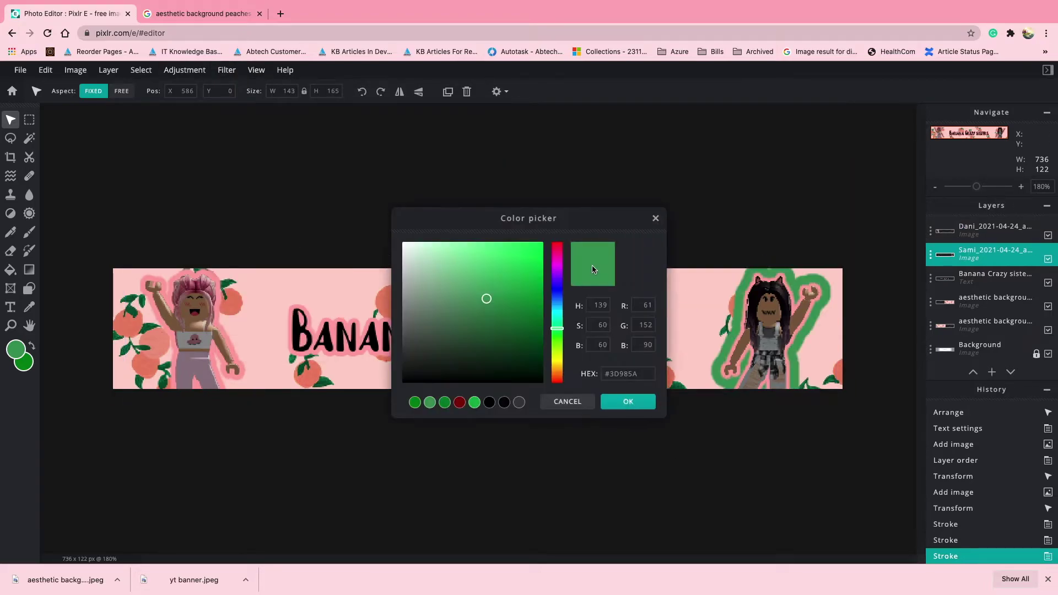
pyautogui.click(219, 318)
pyautogui.click(621, 404)
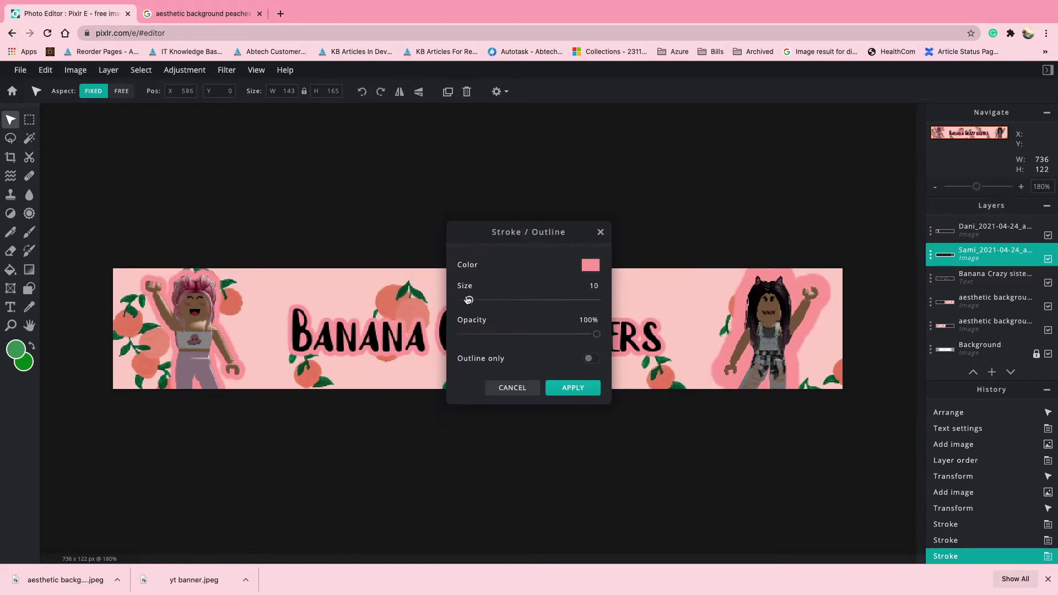
pyautogui.moveTo(468, 299); pyautogui.dragTo(464, 302)
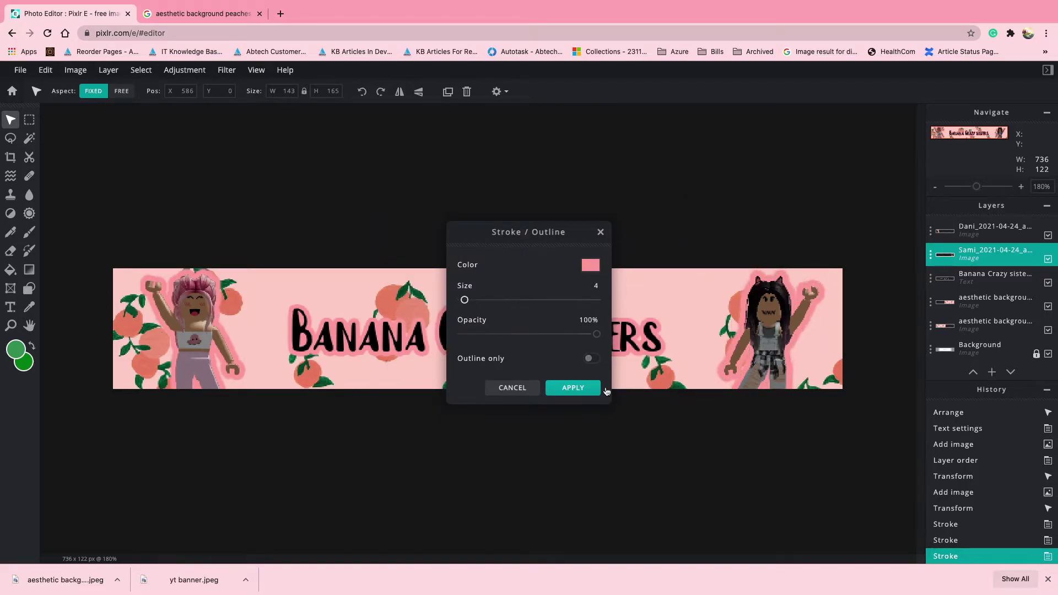
pyautogui.click(573, 388)
pyautogui.click(489, 467)
pyautogui.click(422, 272)
pyautogui.click(226, 70)
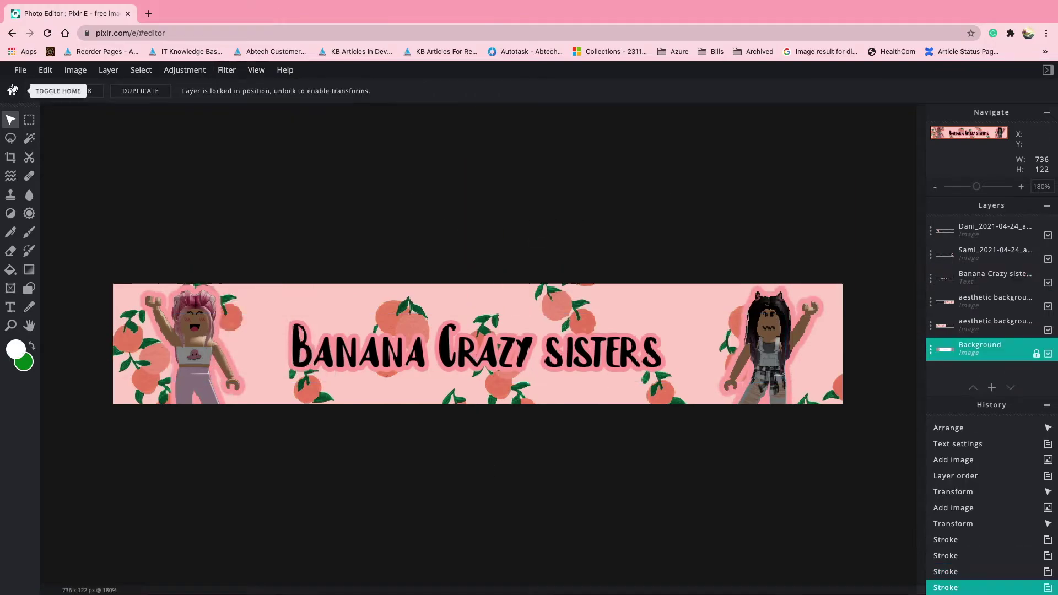
# - Save the banner as a PNG named yt banner to the Desktop and close the save dialog
pyautogui.click(20, 70)
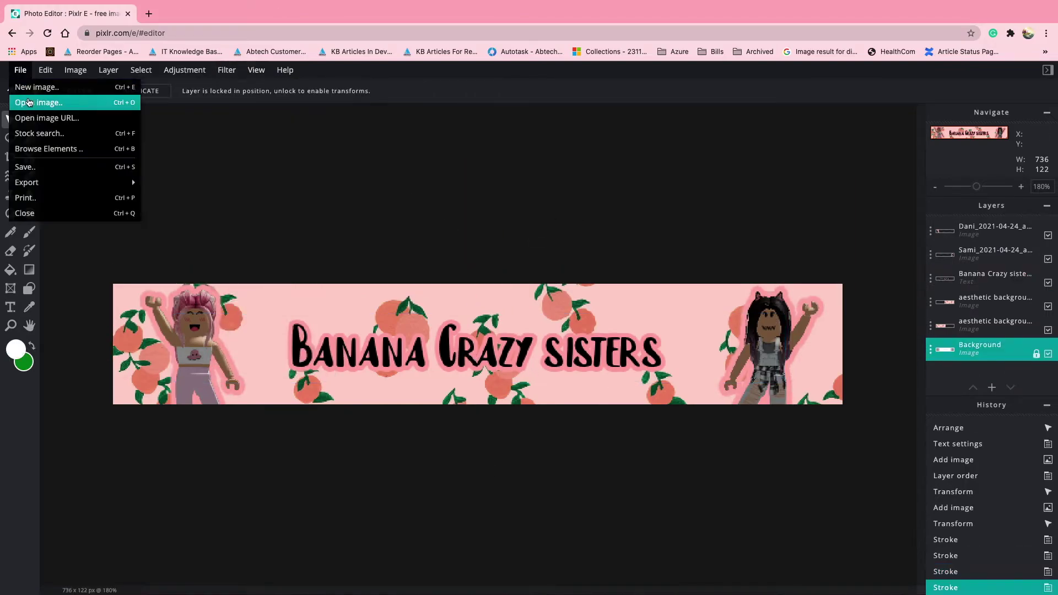
pyautogui.click(19, 70)
pyautogui.click(24, 166)
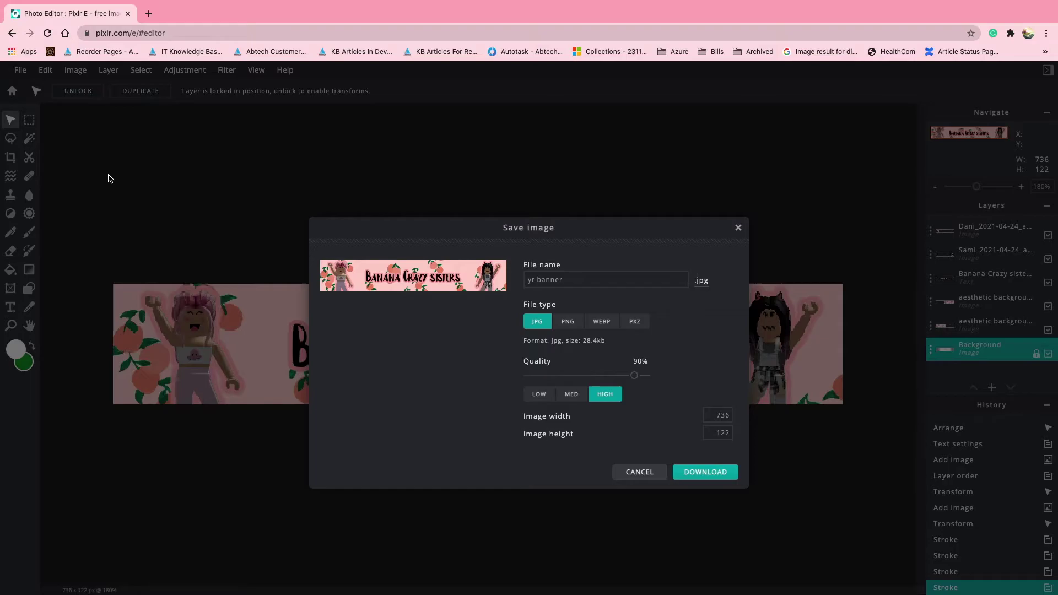
pyautogui.click(571, 323)
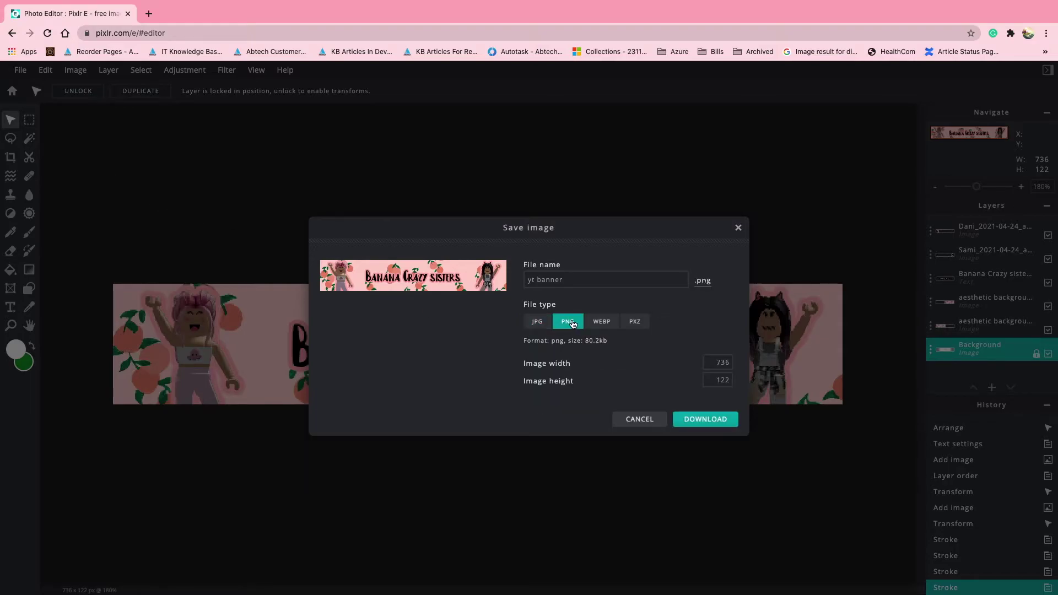
pyautogui.click(706, 421)
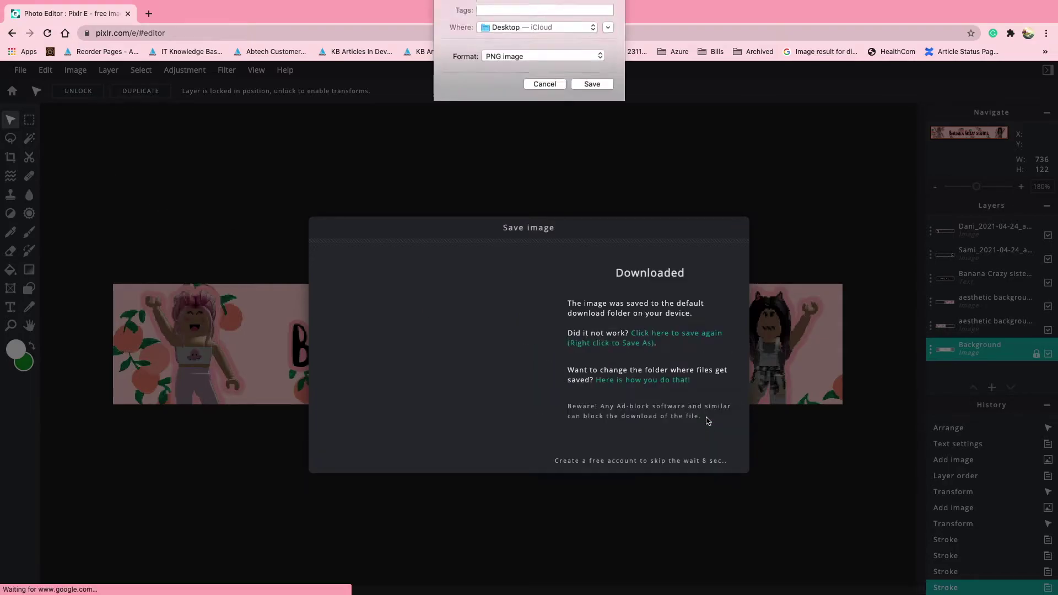
pyautogui.click(591, 85)
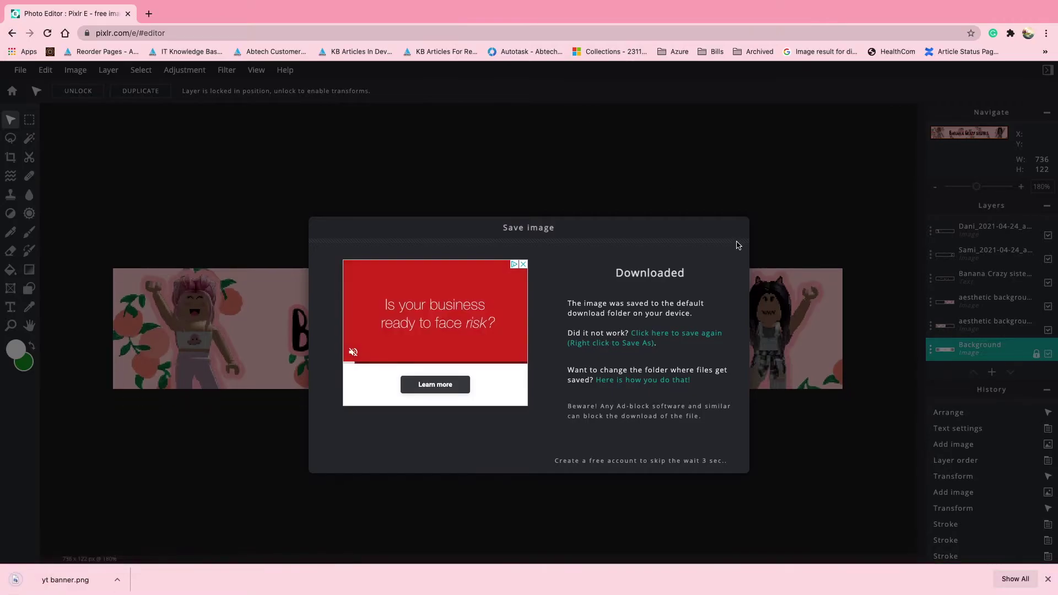
pyautogui.click(737, 228)
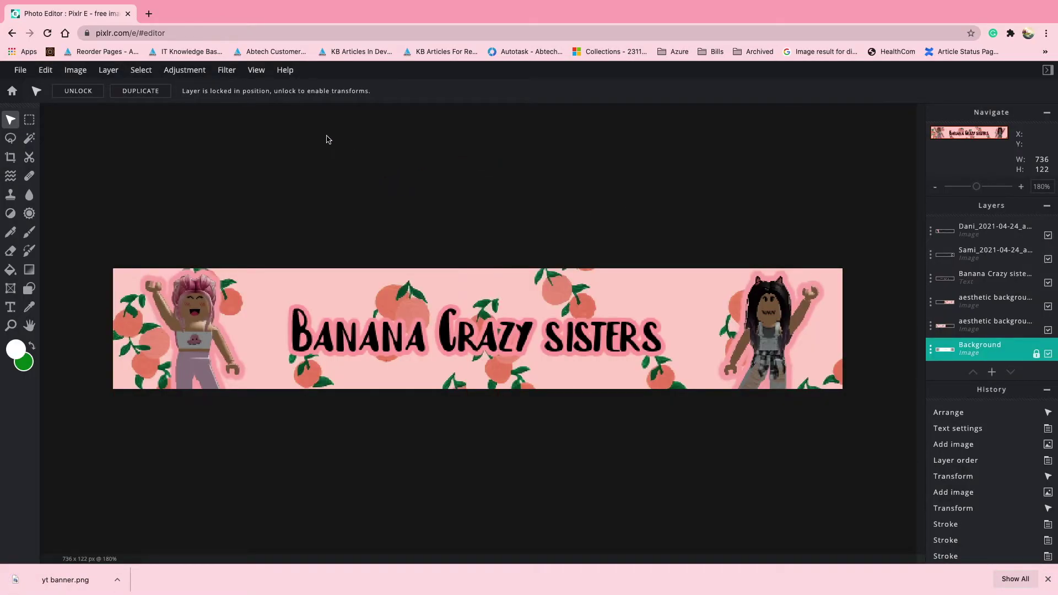
# - Open the YouTube size template yt banner.jpeg from the Desktop as a separate document
pyautogui.click(19, 74)
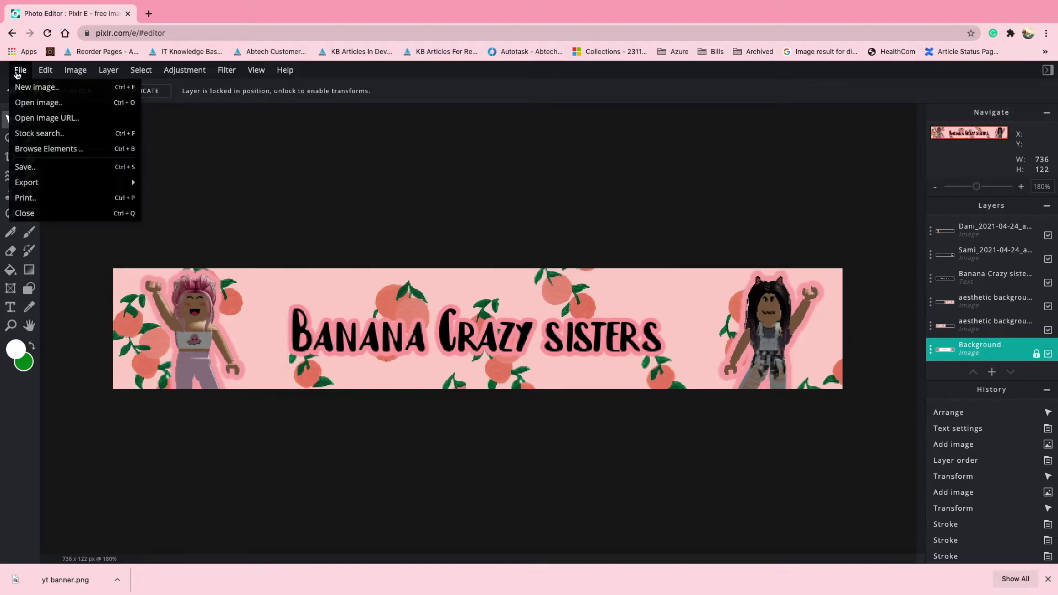
pyautogui.click(38, 103)
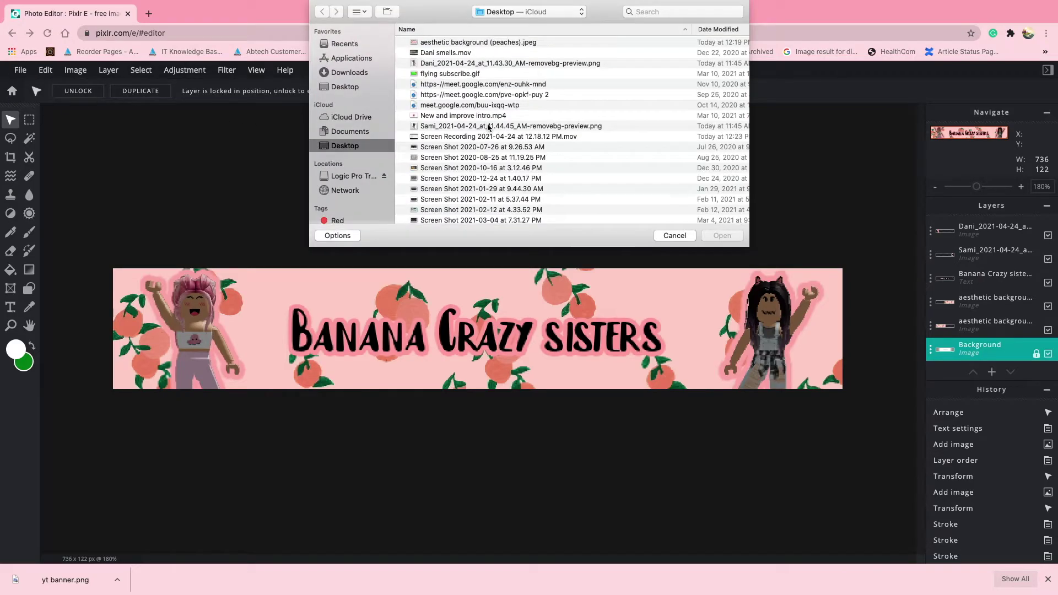
pyautogui.scroll(-5, 489, 127)
pyautogui.click(441, 219)
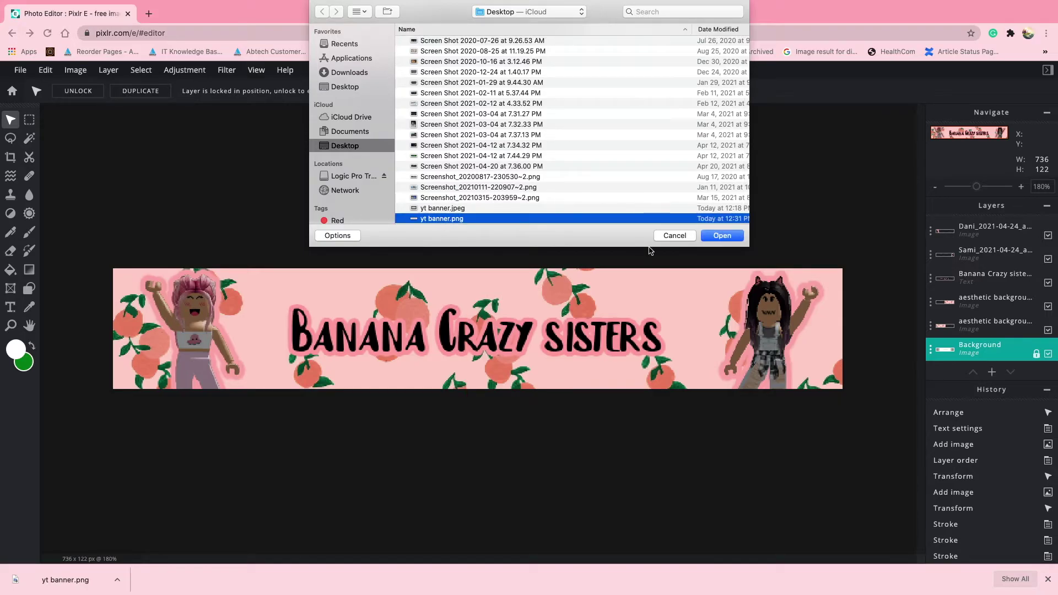
pyautogui.click(486, 208)
pyautogui.click(711, 236)
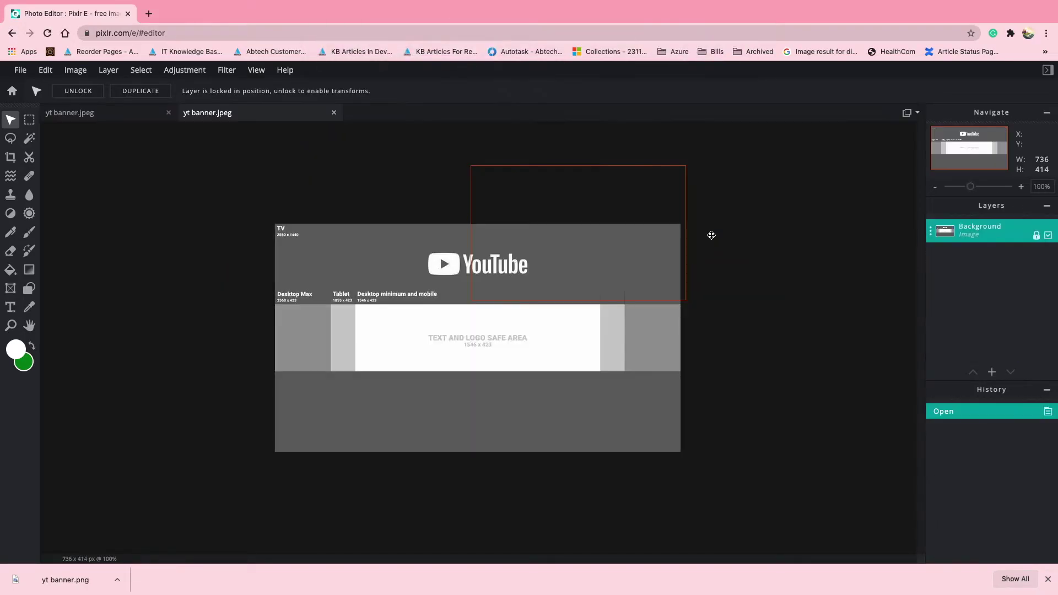
pyautogui.moveTo(972, 188); pyautogui.dragTo(976, 188)
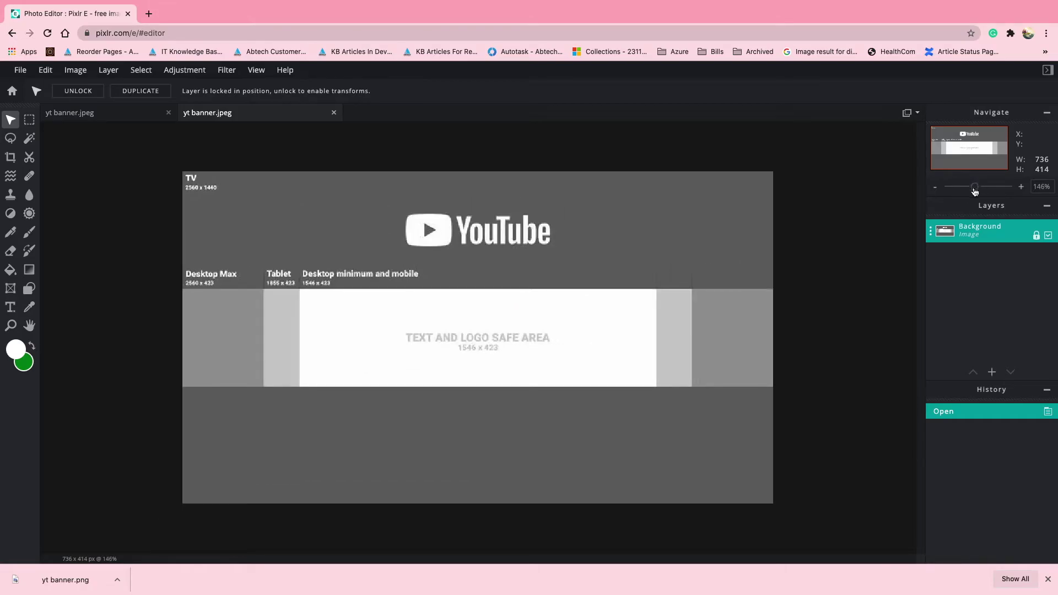
# - Return to the banner document and open another copy of the yt banner.jpeg template
pyautogui.click(83, 113)
pyautogui.click(20, 69)
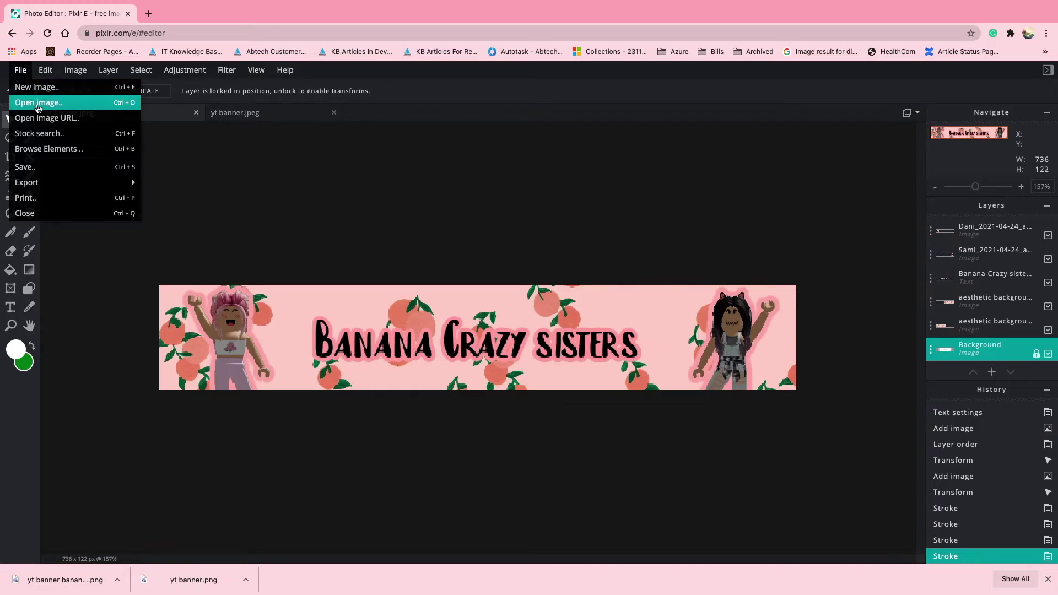
pyautogui.click(37, 105)
pyautogui.scroll(-5, 579, 206)
pyautogui.click(457, 199)
pyautogui.click(559, 219)
pyautogui.click(600, 208)
pyautogui.click(722, 236)
pyautogui.moveTo(970, 186); pyautogui.dragTo(977, 189)
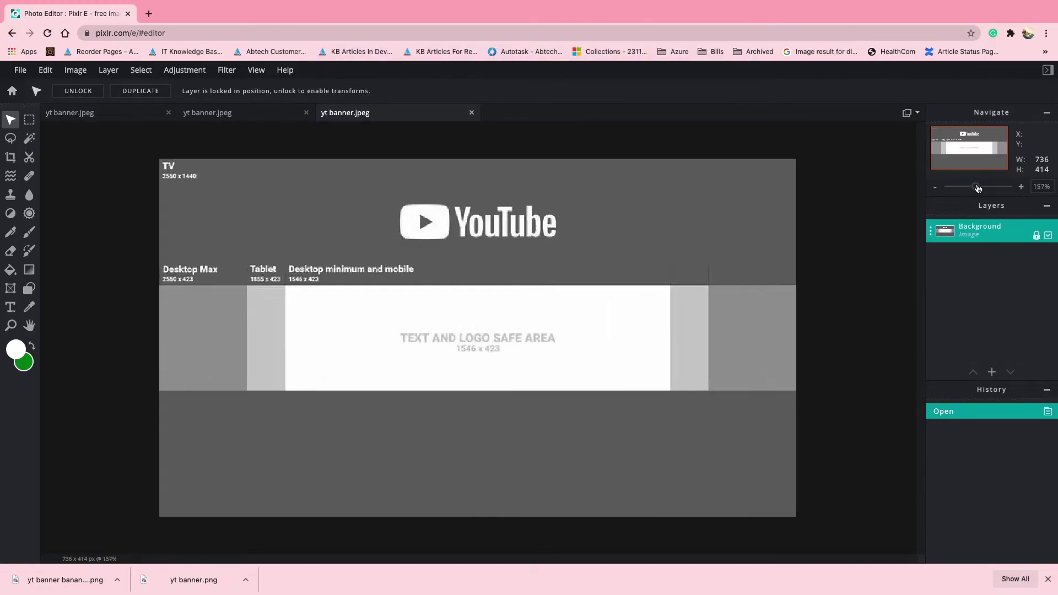
# - Add yt banner banana crazy sisters.png as a layer and place it over the template's middle band at X 0, Y 146
pyautogui.click(108, 70)
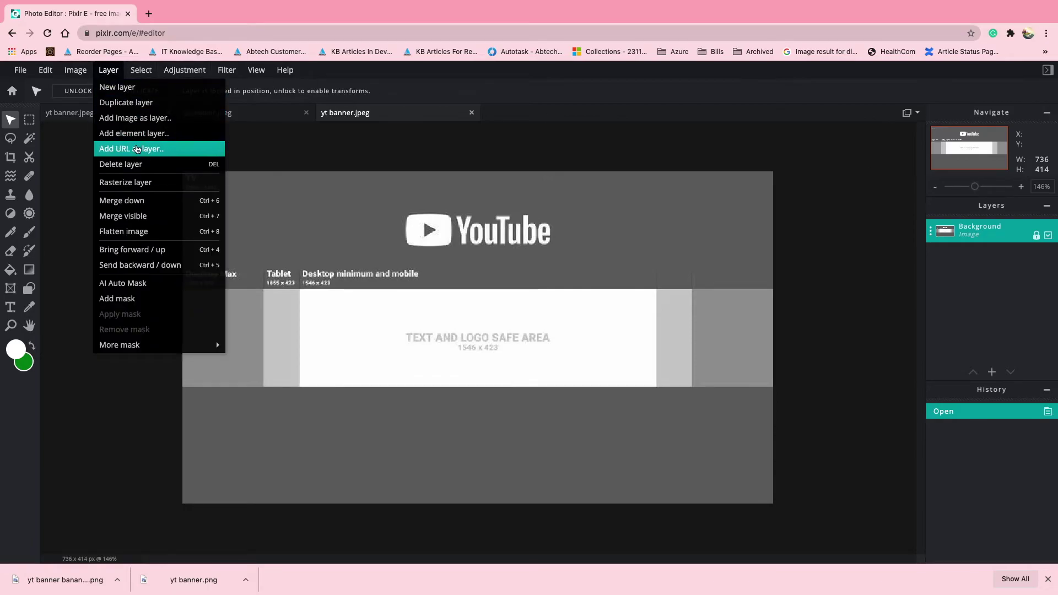
pyautogui.moveTo(975, 187); pyautogui.dragTo(978, 189)
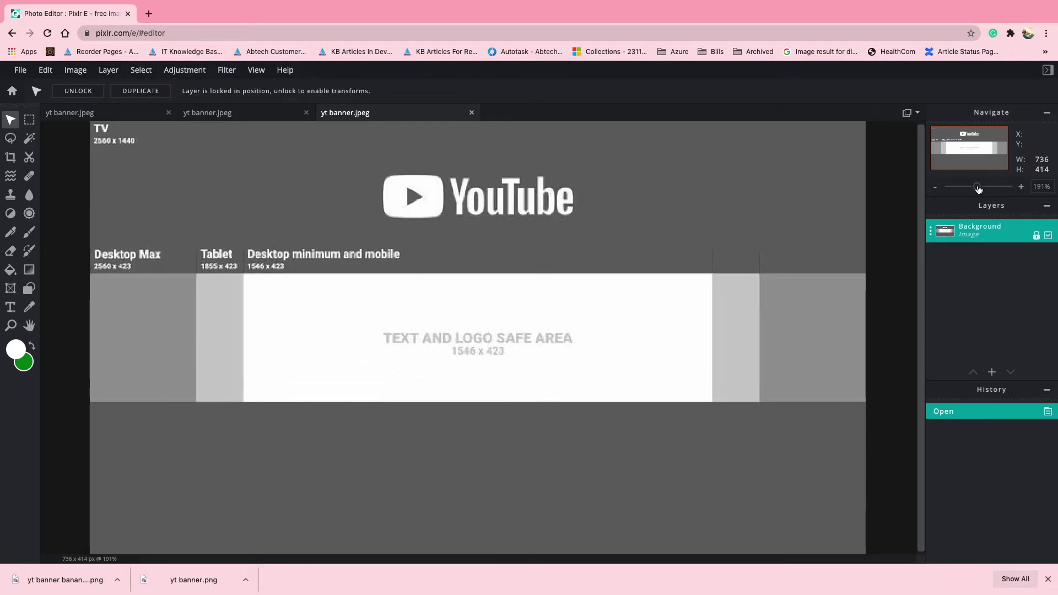
pyautogui.click(111, 72)
pyautogui.click(155, 111)
pyautogui.scroll(-6, 502, 159)
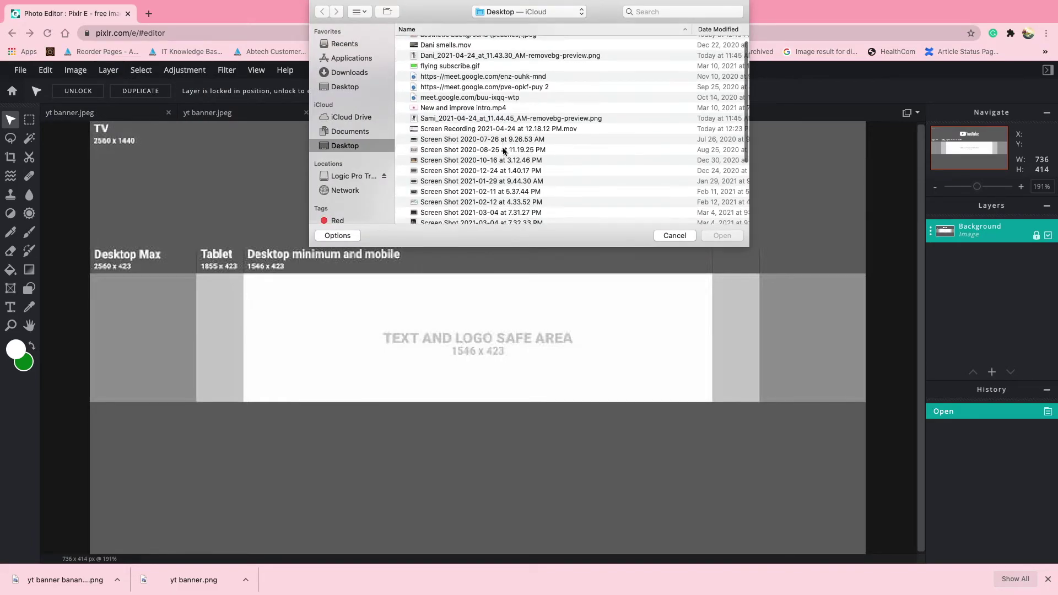
pyautogui.doubleClick(492, 200)
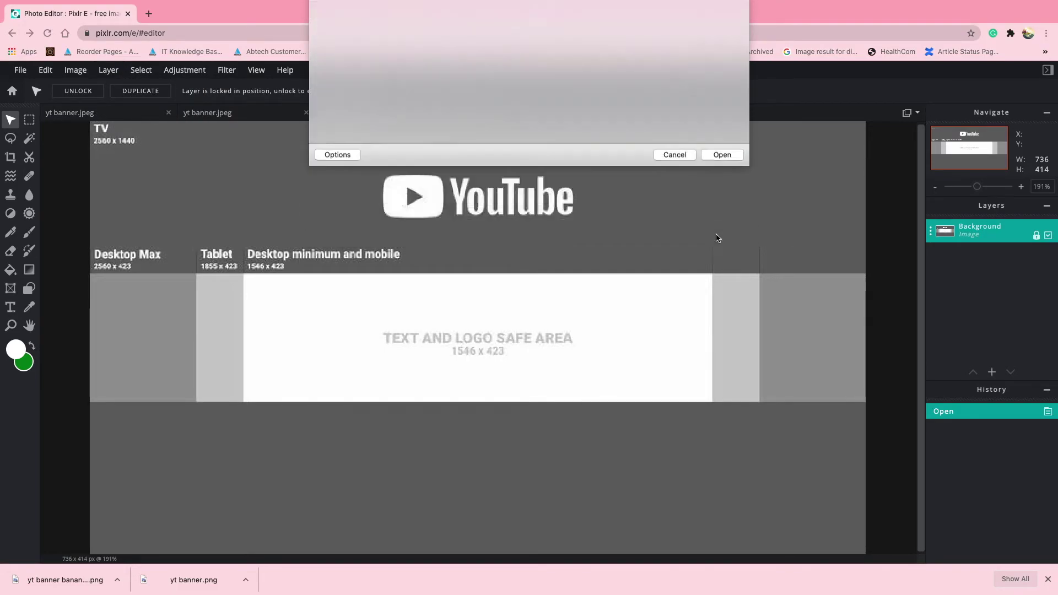
pyautogui.moveTo(476, 318); pyautogui.dragTo(478, 166)
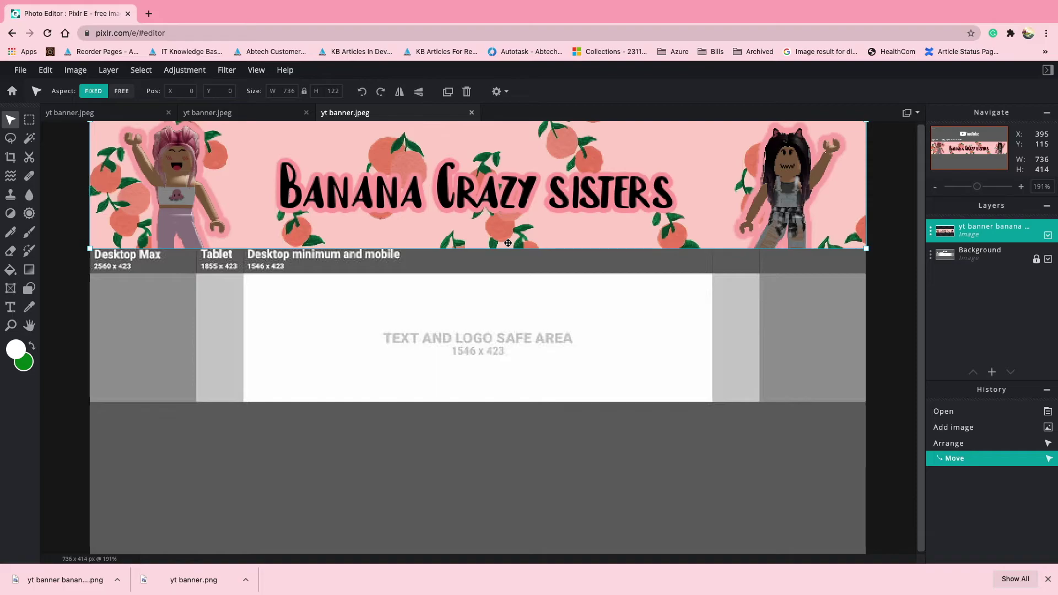
pyautogui.moveTo(493, 223); pyautogui.dragTo(492, 378)
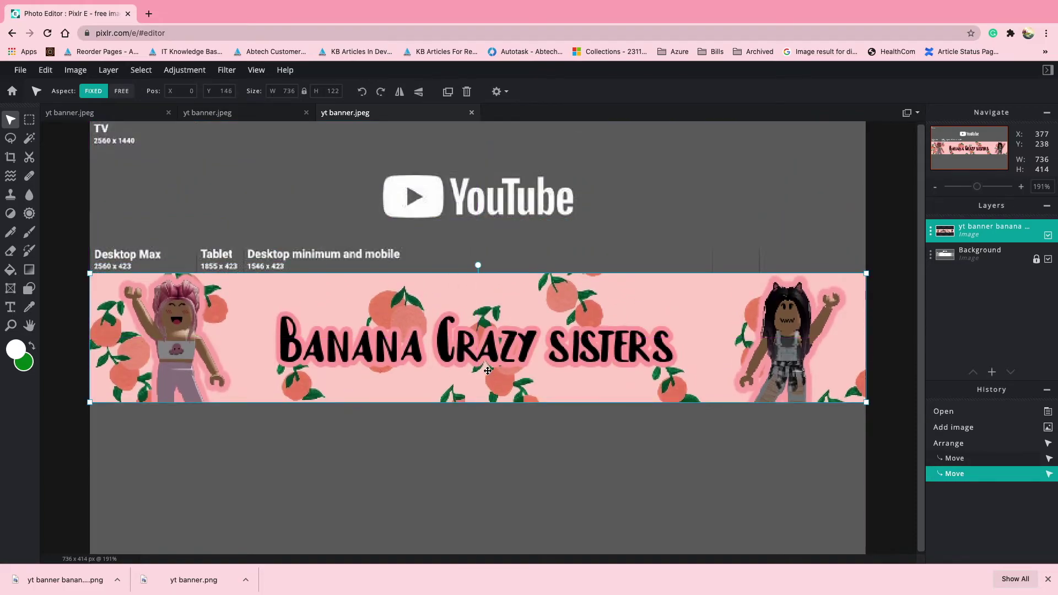
# - Duplicate the banner layer into three copies stacked across the upper, middle and lower parts of the template
pyautogui.rightClick(455, 324)
pyautogui.click(489, 414)
pyautogui.moveTo(460, 246); pyautogui.dragTo(460, 108)
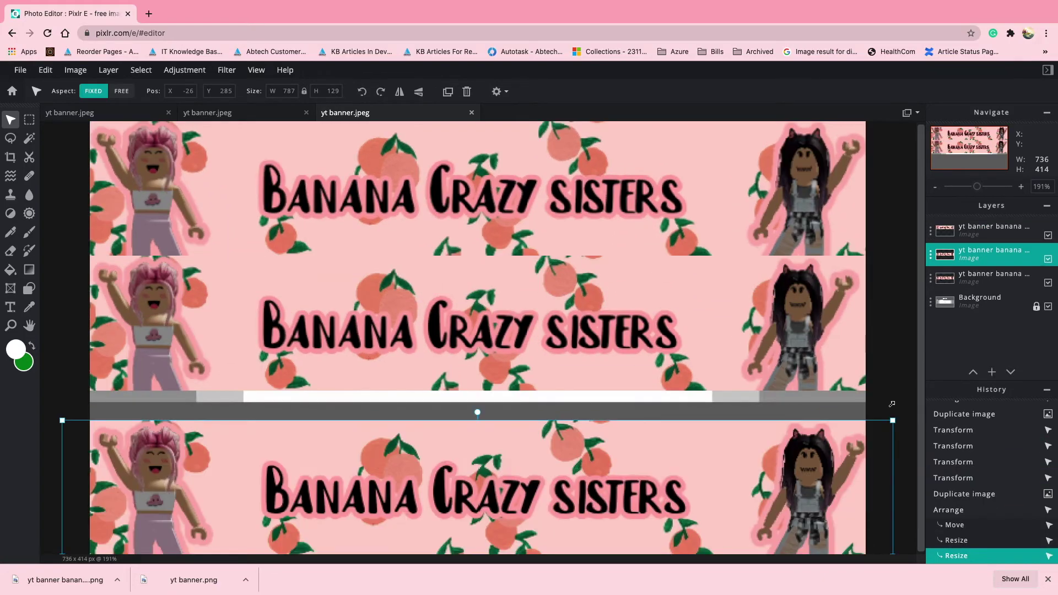
pyautogui.moveTo(610, 367)
pyautogui.mouseDown()
pyautogui.moveTo(609, 395)
pyautogui.moveTo(609, 382)
pyautogui.mouseUp()
pyautogui.click(600, 433)
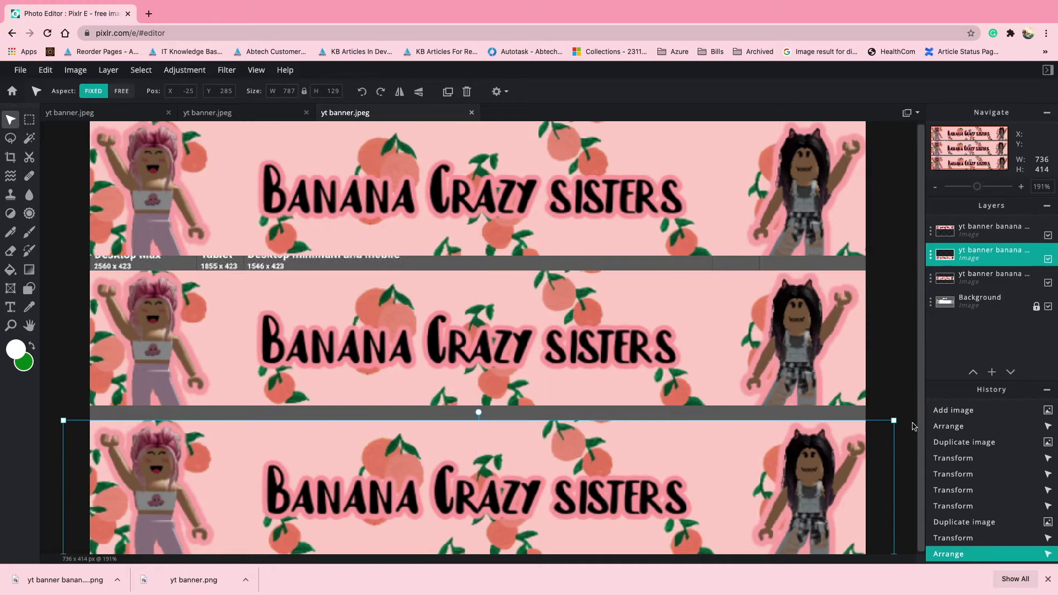
# - Enlarge the lowest banner copy and place the 802 × 132 uppermost copy at X -45, Y 0
pyautogui.moveTo(894, 419); pyautogui.dragTo(902, 399)
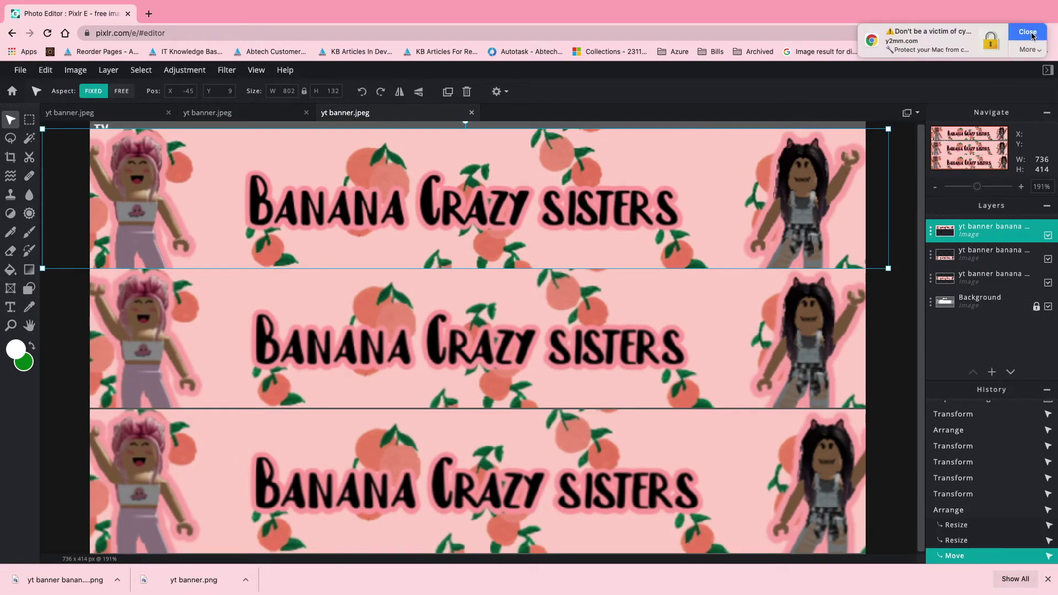
pyautogui.click(1033, 36)
pyautogui.moveTo(583, 170); pyautogui.dragTo(583, 161)
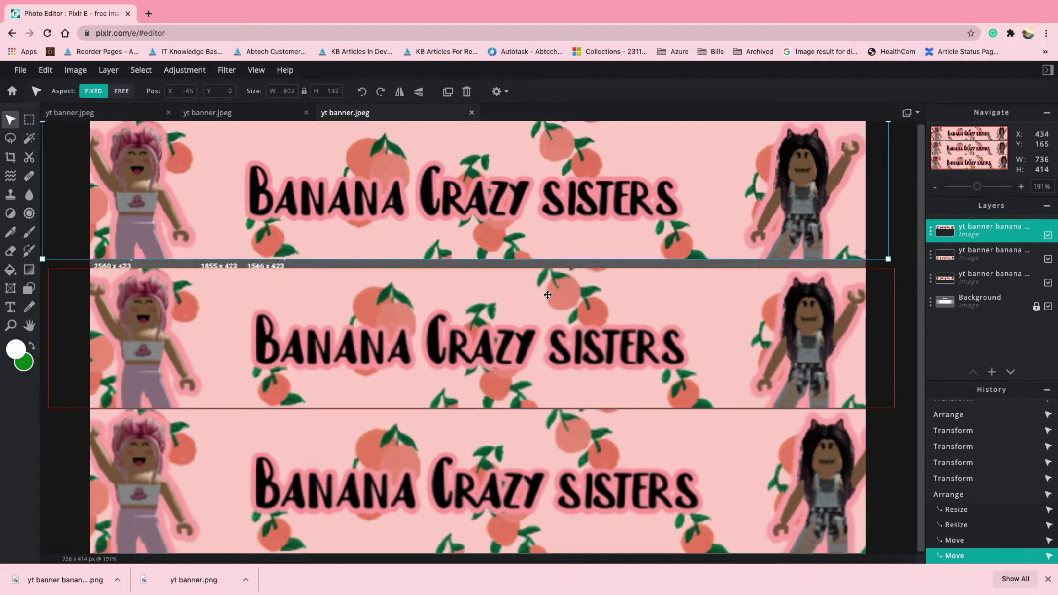
# - Enlarge the middle banner copy slightly and move it up against the uppermost copy
pyautogui.click(859, 282)
pyautogui.moveTo(895, 268); pyautogui.dragTo(904, 263)
pyautogui.moveTo(720, 314); pyautogui.dragTo(721, 306)
# - Enlarge the lowest banner copy further and shift it sideways so it fills the lower part of the template
pyautogui.click(793, 446)
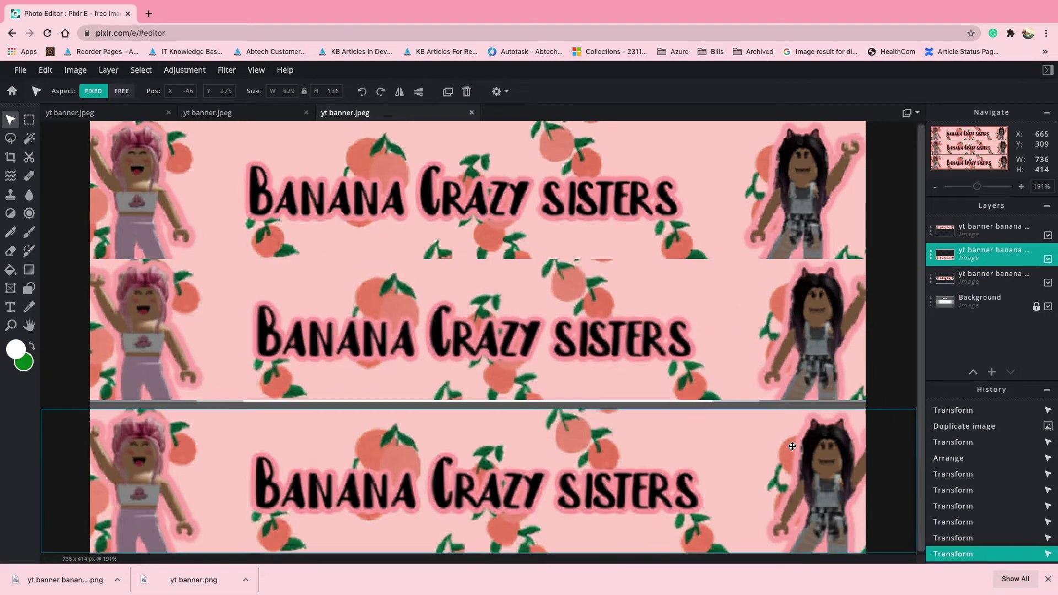
pyautogui.moveTo(41, 409); pyautogui.dragTo(39, 409)
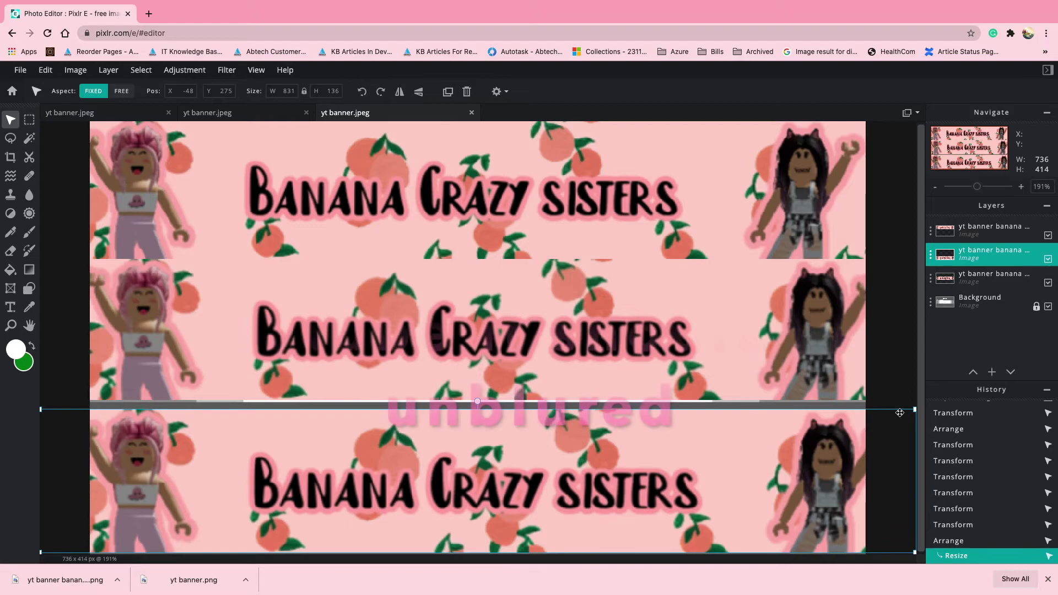
pyautogui.moveTo(745, 454); pyautogui.dragTo(704, 451)
pyautogui.moveTo(874, 406); pyautogui.dragTo(888, 404)
pyautogui.moveTo(765, 441); pyautogui.dragTo(798, 445)
# - Enlarge the middle banner copy to 832 × 137 and move it down against the lowest copy, at X -51, Y 139
pyautogui.click(779, 382)
pyautogui.moveTo(904, 401); pyautogui.dragTo(916, 404)
pyautogui.moveTo(48, 404); pyautogui.dragTo(27, 415)
pyautogui.moveTo(689, 359); pyautogui.dragTo(694, 366)
# - Enlarge the uppermost banner copy to 844 × 138 and position it at X -62, Y 0, down to the middle copy
pyautogui.moveTo(851, 242); pyautogui.dragTo(916, 281)
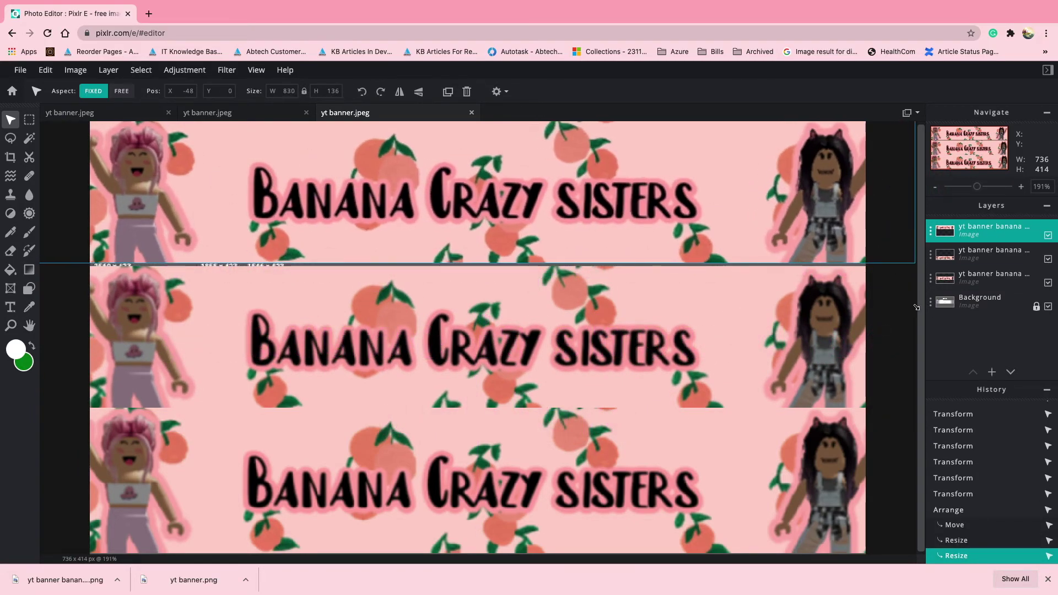
pyautogui.moveTo(552, 228); pyautogui.dragTo(605, 232)
pyautogui.moveTo(90, 268); pyautogui.dragTo(76, 269)
pyautogui.moveTo(420, 249); pyautogui.dragTo(368, 246)
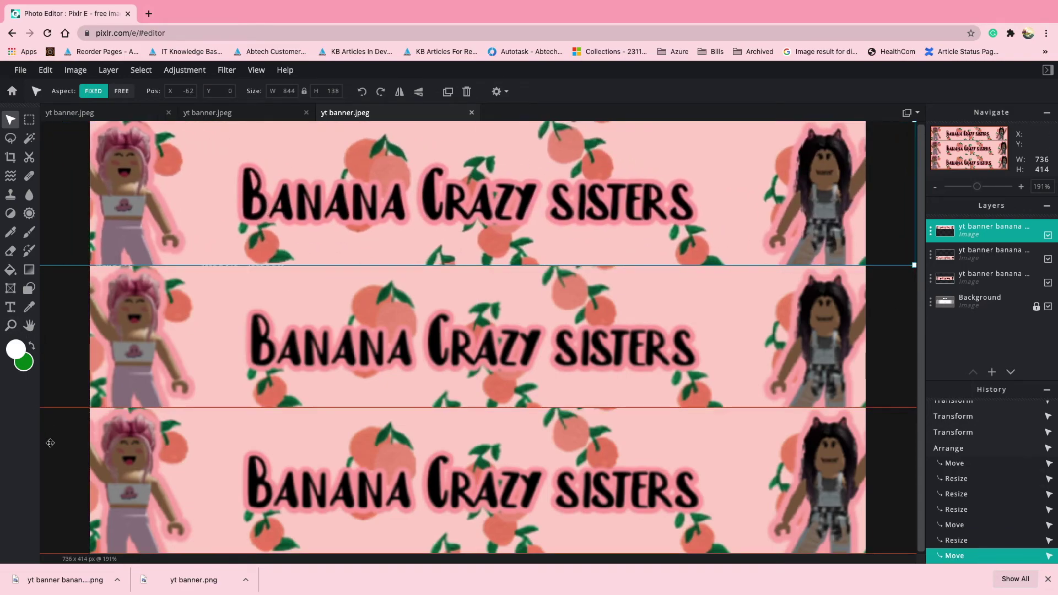
pyautogui.click(51, 336)
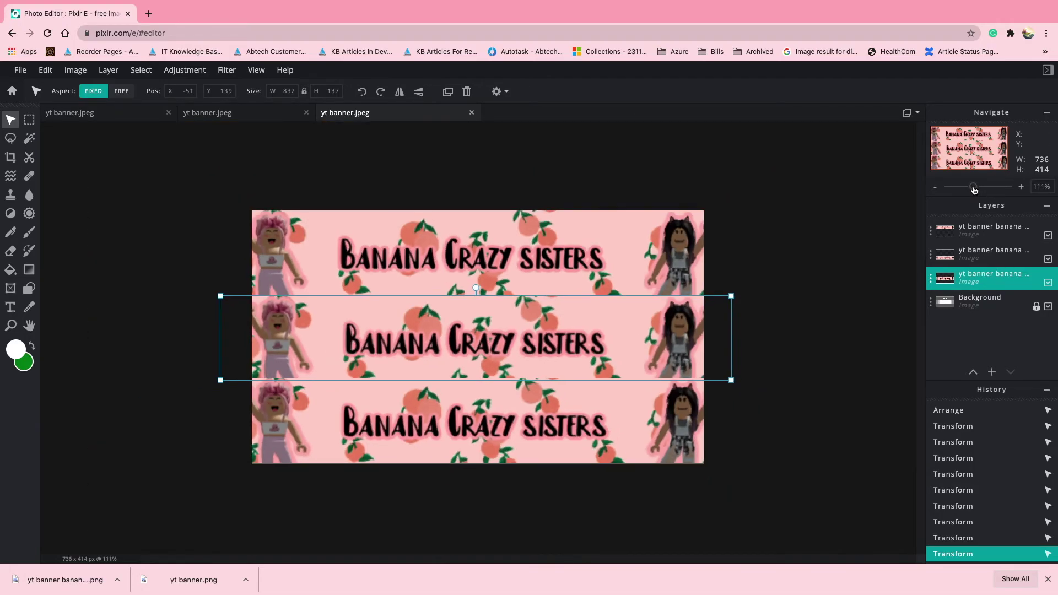
pyautogui.moveTo(977, 187); pyautogui.dragTo(976, 188)
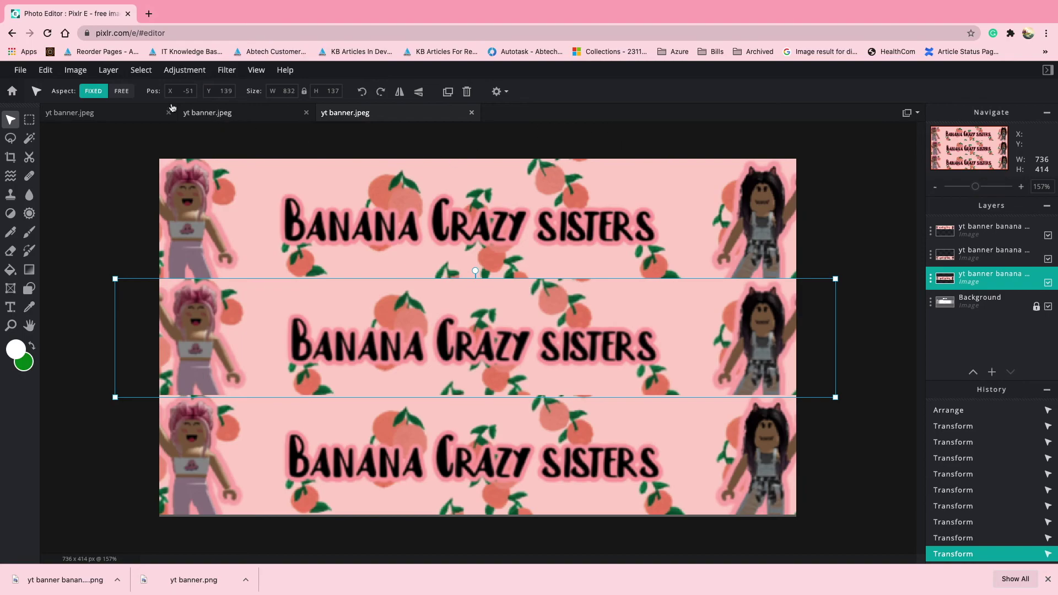
# - Save the stacked template image as a PNG named yt banner banana crazy sisters to the Desktop and close the save dialog
pyautogui.click(16, 75)
pyautogui.moveTo(36, 187)
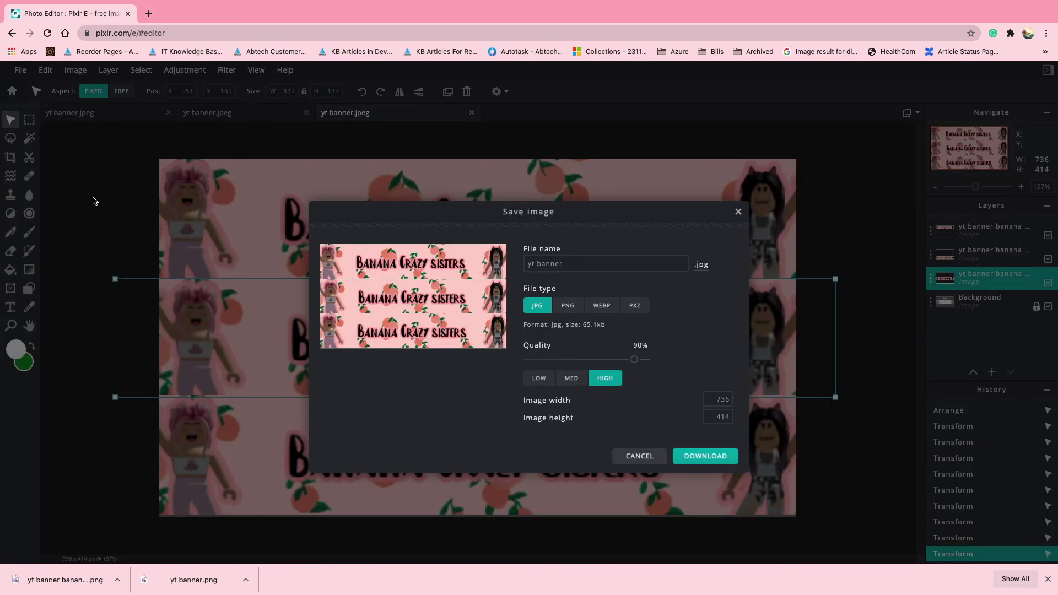
pyautogui.click(567, 306)
pyautogui.click(577, 264)
pyautogui.click(582, 288)
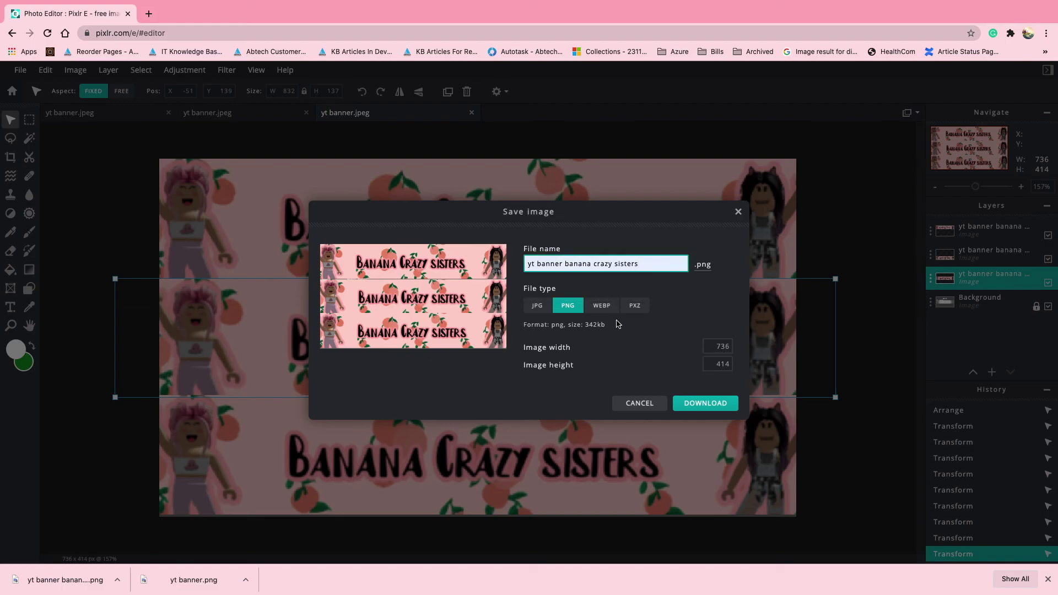
pyautogui.click(703, 404)
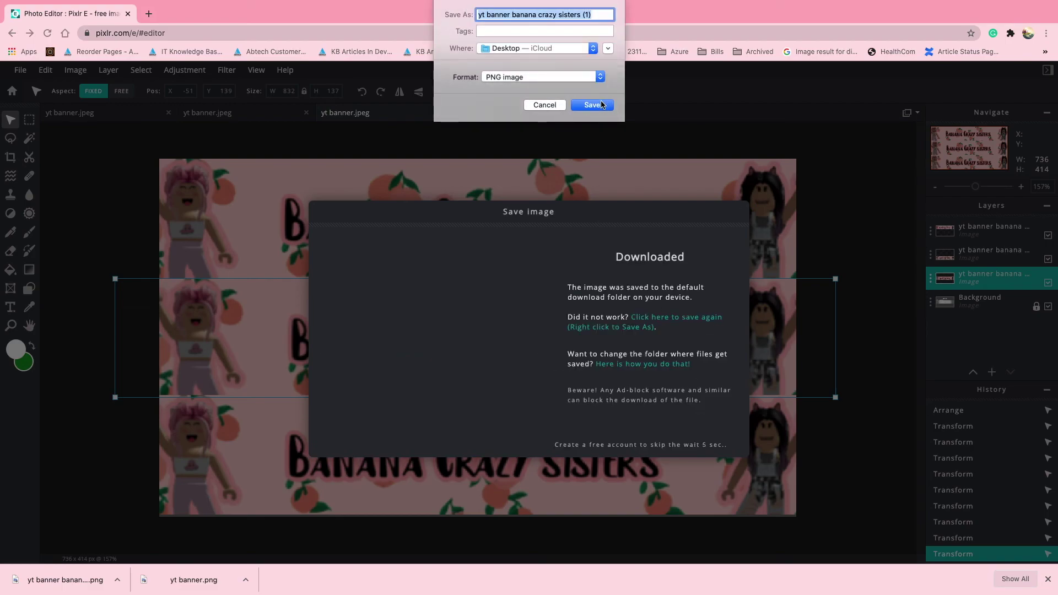
pyautogui.click(591, 105)
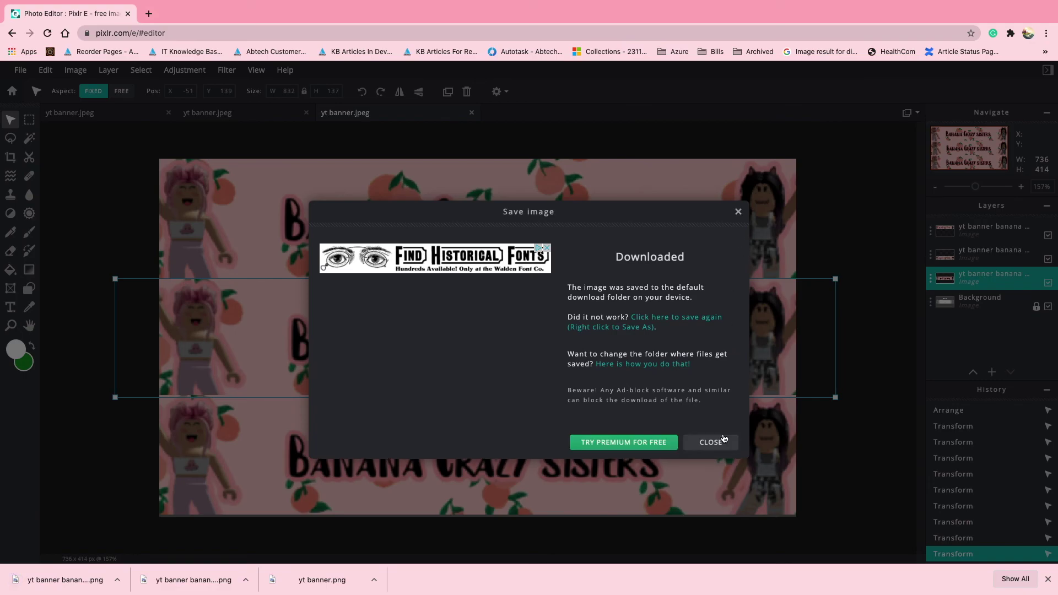
pyautogui.click(713, 441)
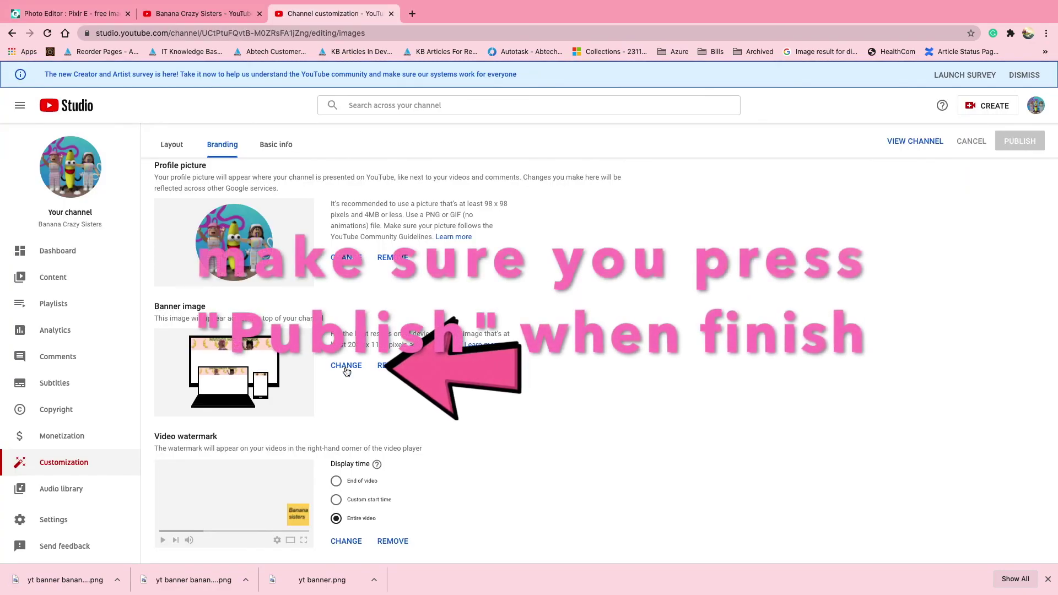
pyautogui.click(346, 367)
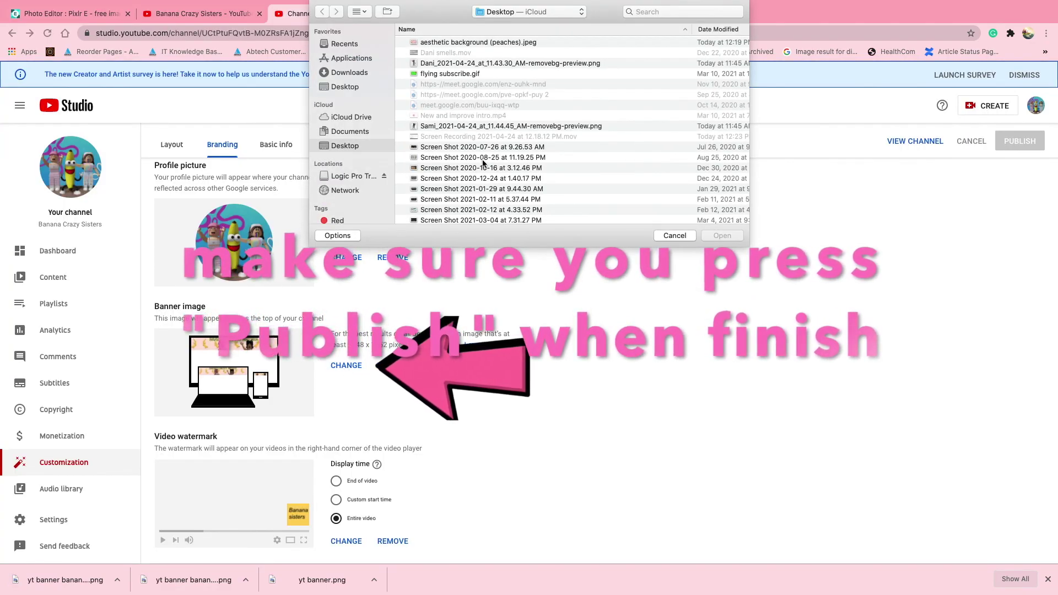
pyautogui.scroll(-5, 485, 165)
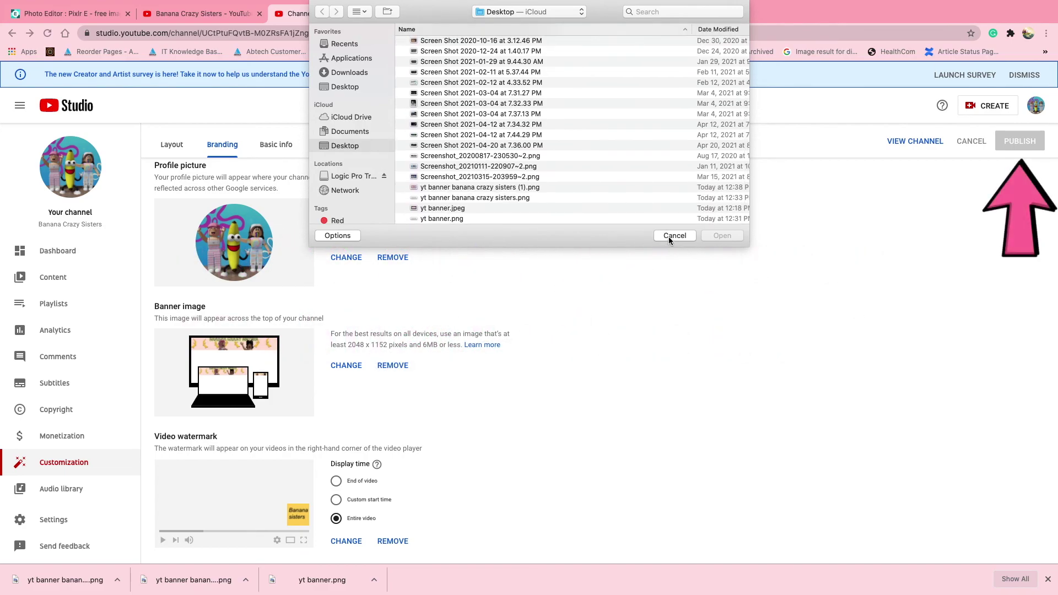